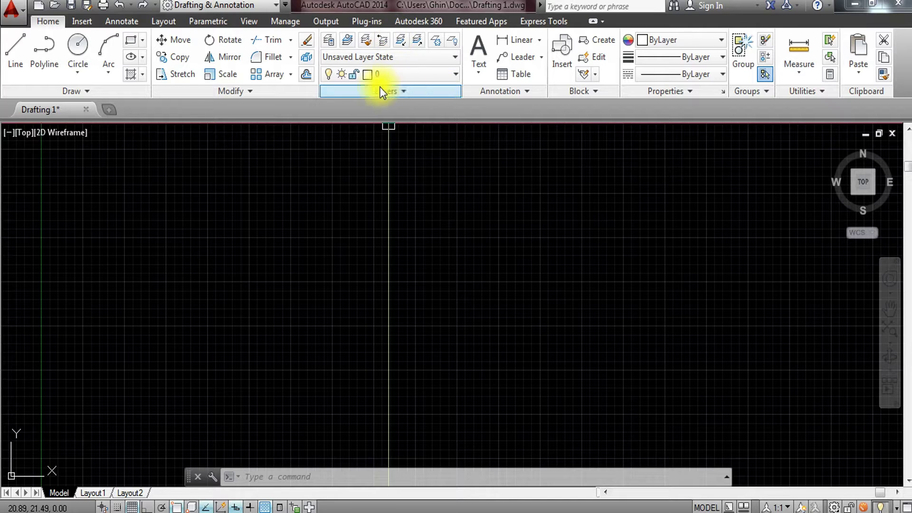
Review the existing layers in the Layers list, then enter LA for the LAYER command.
{"action": "left_click", "coordinate": [416, 74]}
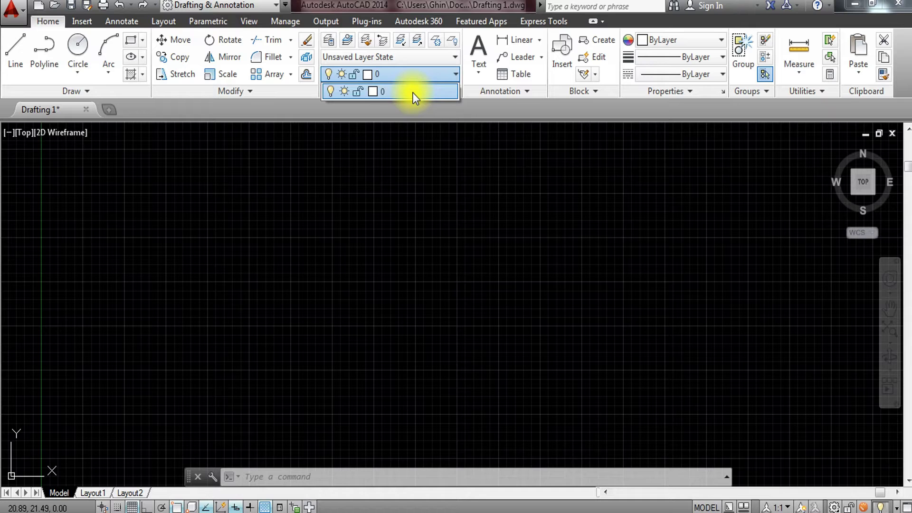
{"action": "left_click", "coordinate": [488, 192]}
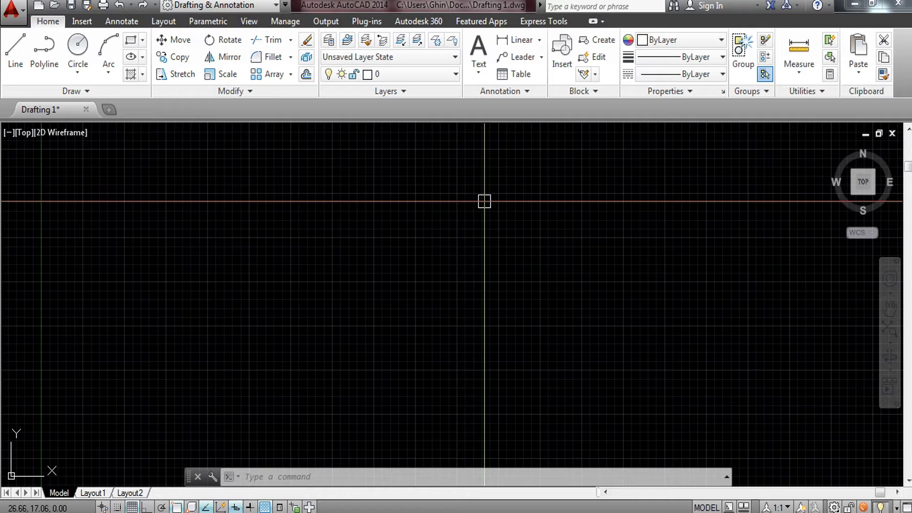
{"action": "type", "text": "LA"}
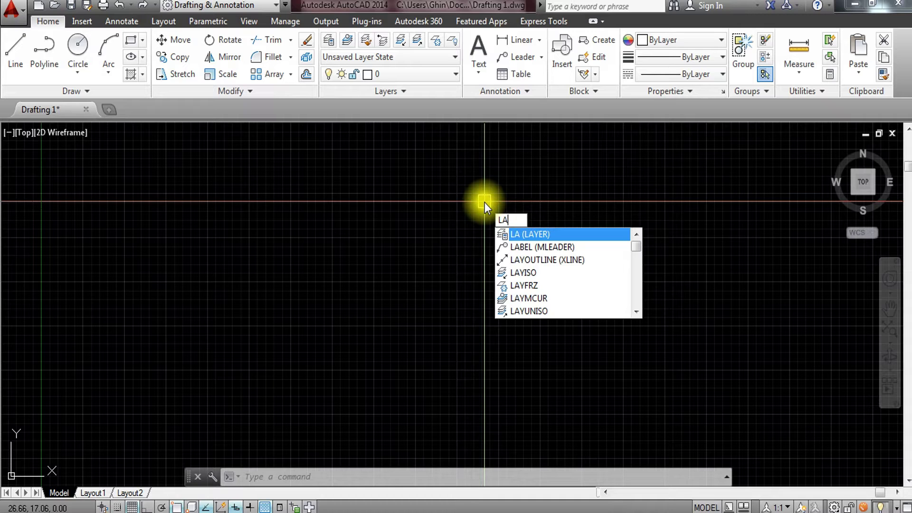
Open the Layer Properties Manager with layer 0 set as current.
{"action": "key", "text": "Return"}
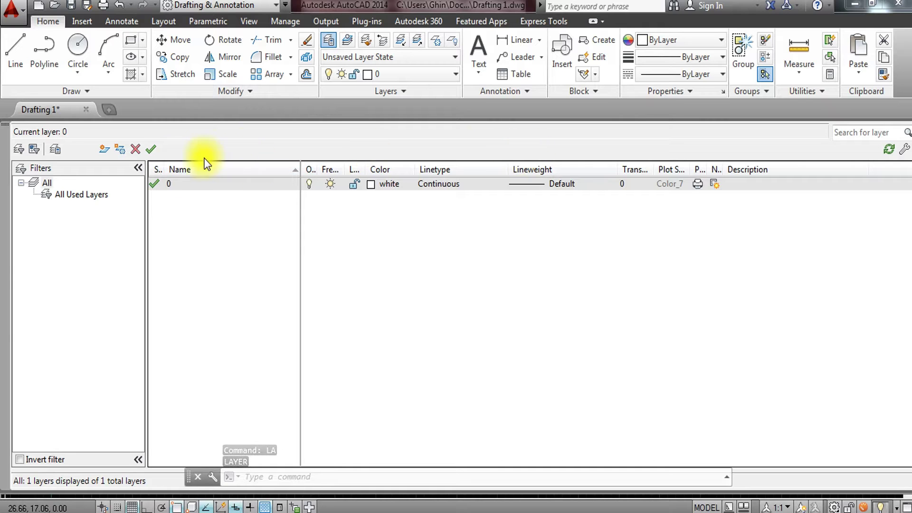
{"action": "double_click", "coordinate": [158, 186]}
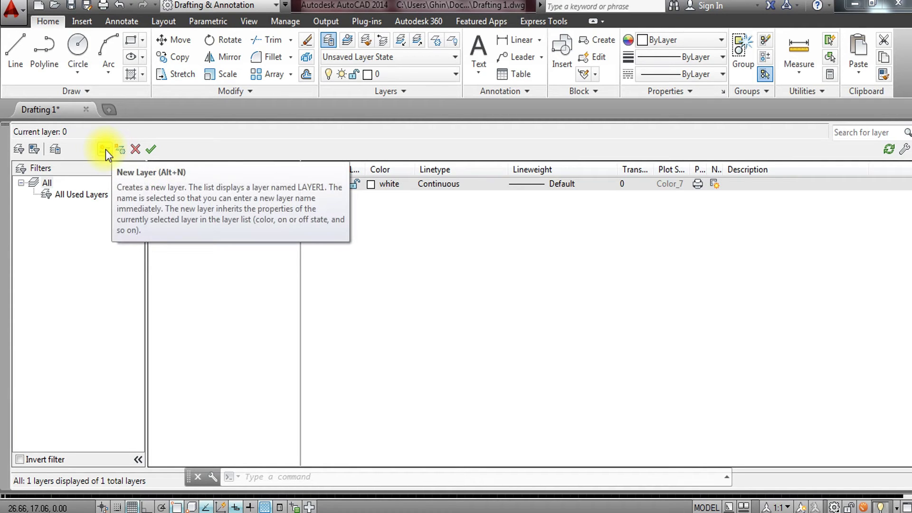
Create a new layer and rename it from Layer1 to BORDER LINE.
{"action": "left_click", "coordinate": [106, 149]}
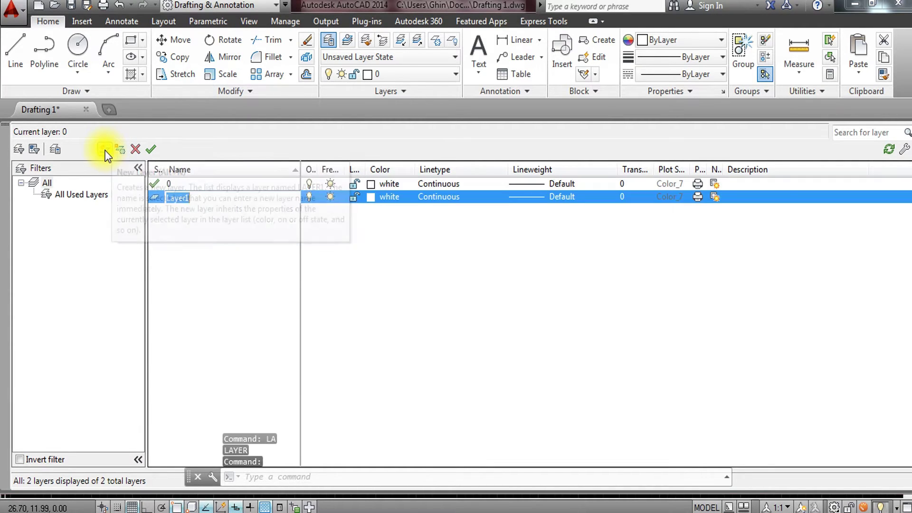
{"action": "left_click", "coordinate": [217, 200]}
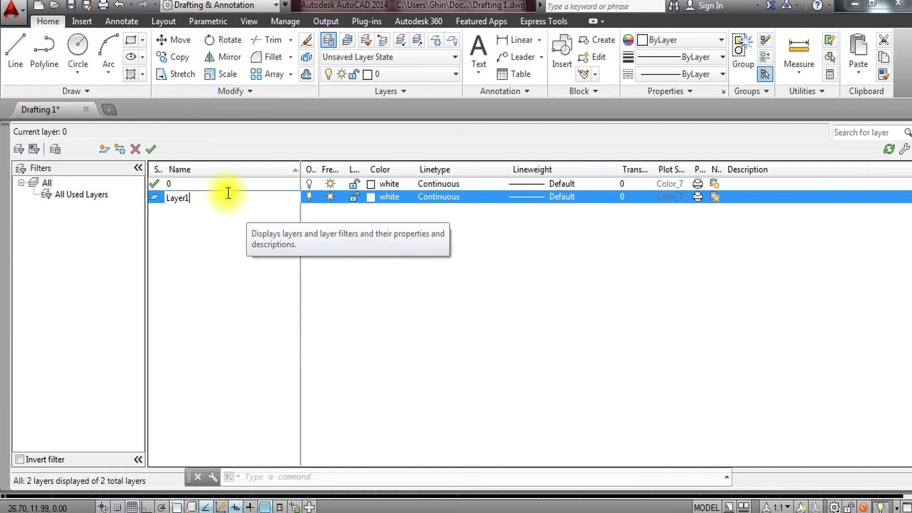
{"action": "left_click_drag", "start_coordinate": [227, 193], "coordinate": [153, 209]}
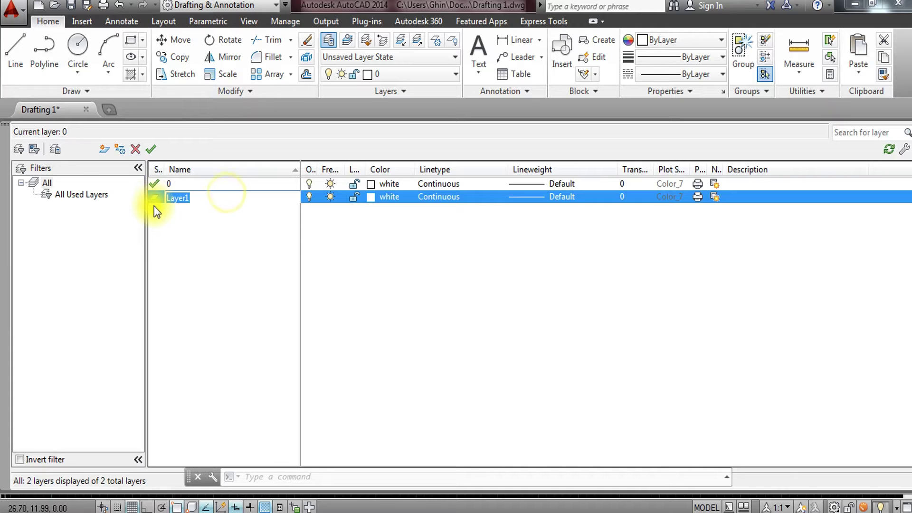
{"action": "type", "text": "BORDER "}
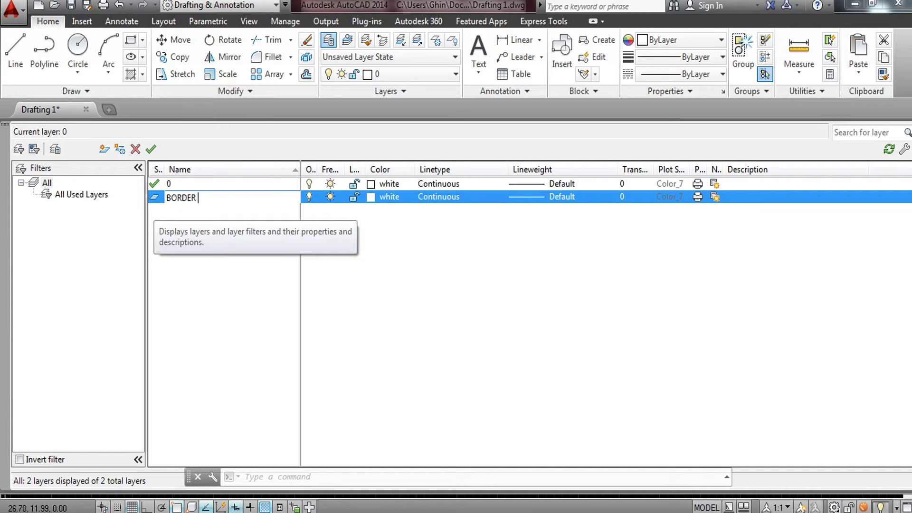
{"action": "type", "text": "LINE"}
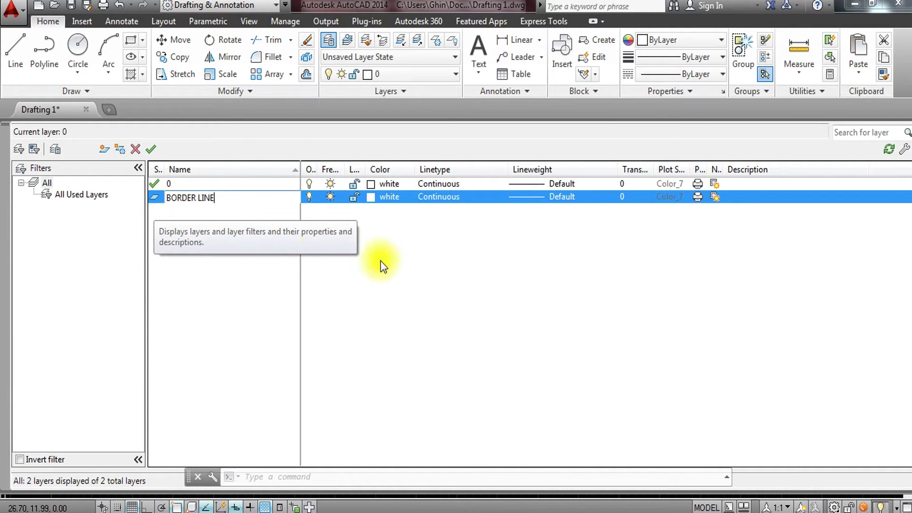
{"action": "key", "text": "Return"}
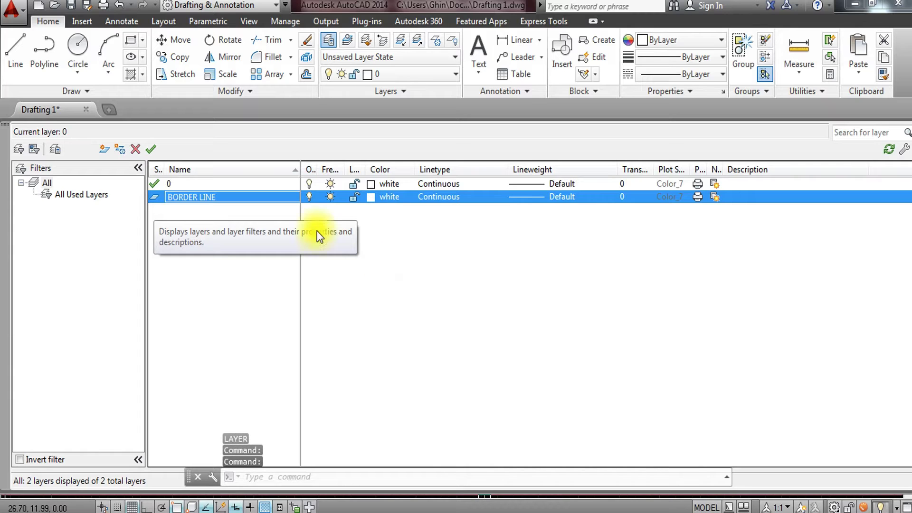
{"action": "left_click", "coordinate": [400, 316]}
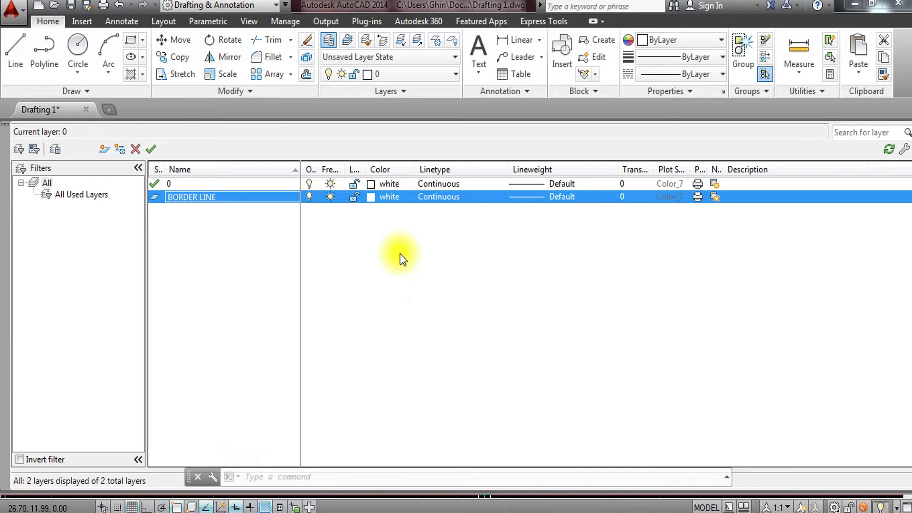
{"action": "left_click", "coordinate": [369, 198]}
Give BORDER LINE green (index 3) colour and a 1.00 mm lineweight.
{"action": "left_click", "coordinate": [283, 225]}
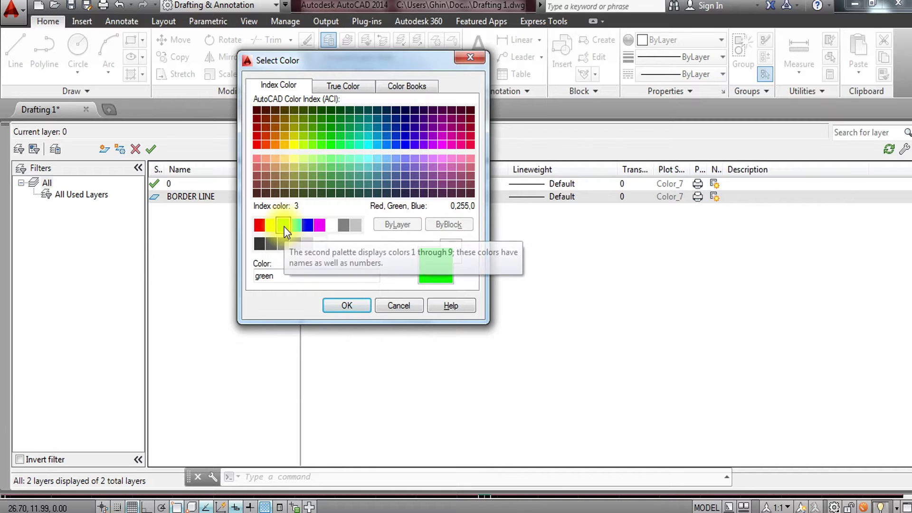
{"action": "left_click", "coordinate": [347, 308]}
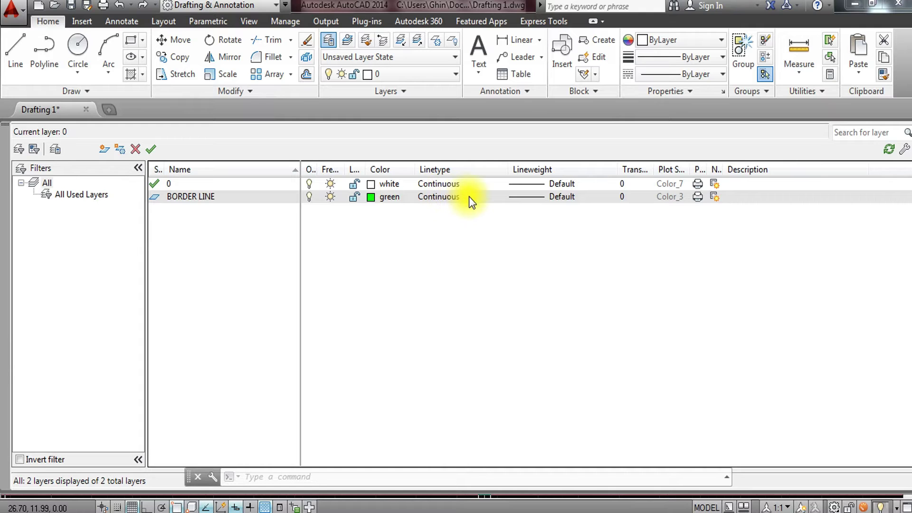
{"action": "left_click", "coordinate": [578, 200]}
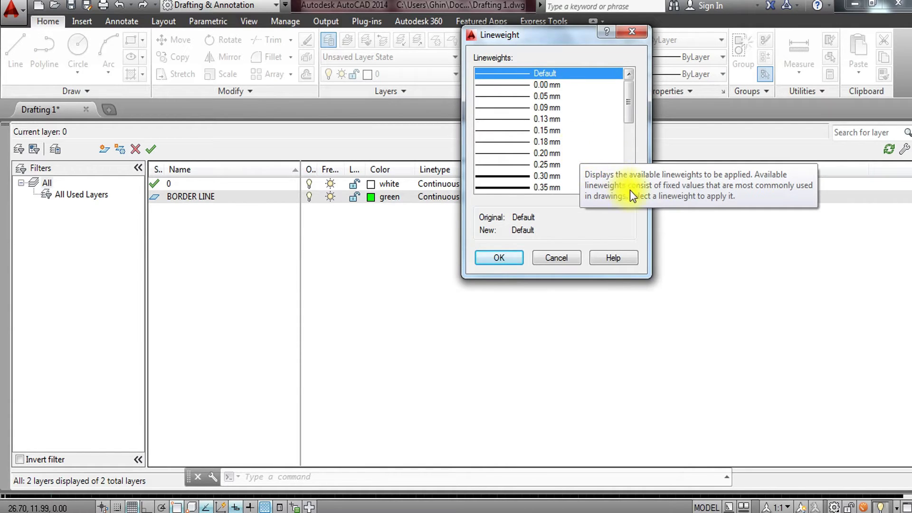
{"action": "scroll", "coordinate": [628, 189], "scroll_direction": "down", "scroll_amount": 1}
{"action": "scroll", "coordinate": [626, 187], "scroll_direction": "down", "scroll_amount": 1}
{"action": "scroll", "coordinate": [626, 187], "scroll_direction": "down", "scroll_amount": 2}
{"action": "scroll", "coordinate": [627, 186], "scroll_direction": "down", "scroll_amount": 1}
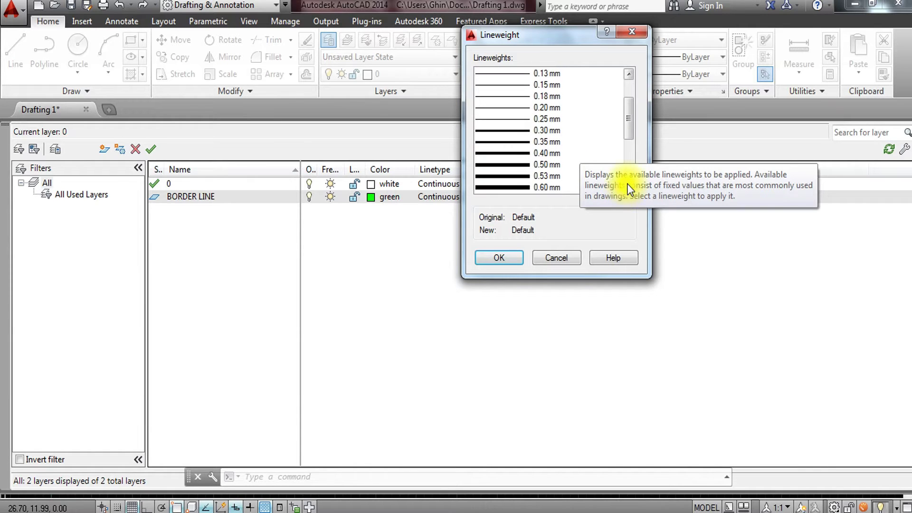
{"action": "left_click_drag", "start_coordinate": [627, 114], "coordinate": [632, 131]}
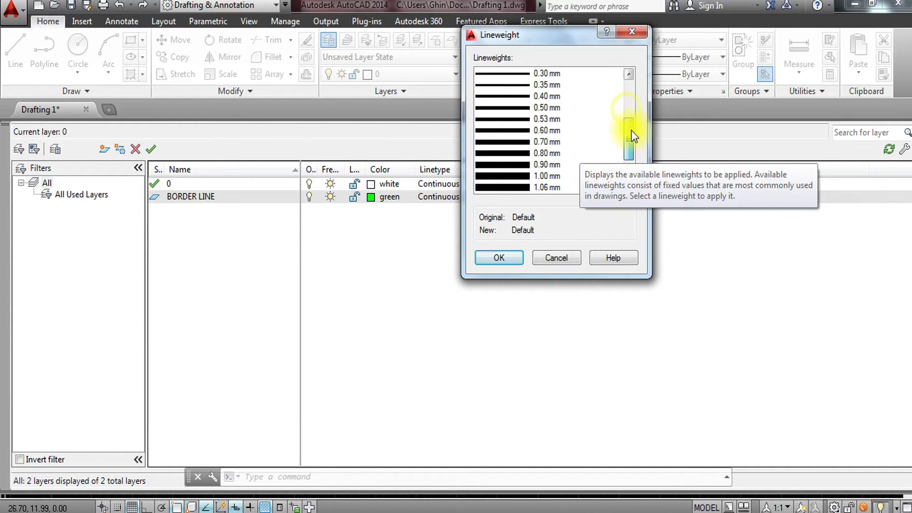
{"action": "left_click", "coordinate": [537, 176]}
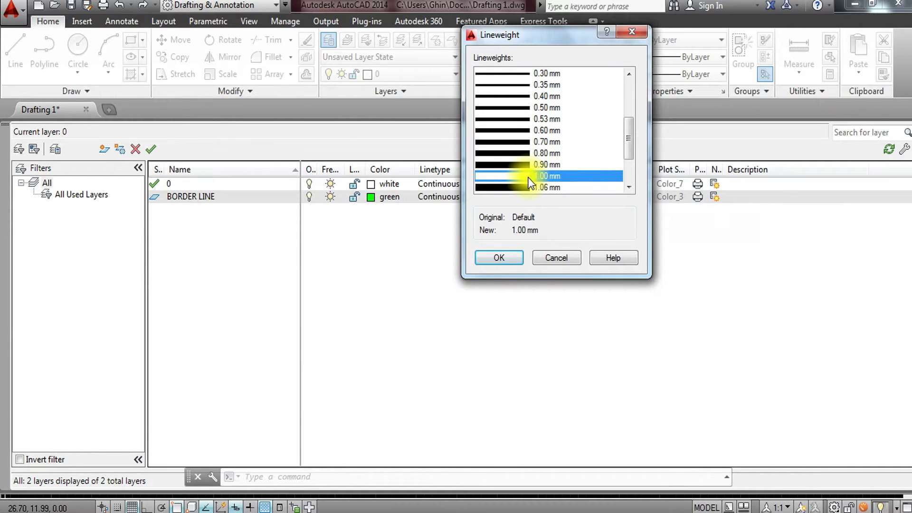
{"action": "left_click", "coordinate": [513, 261]}
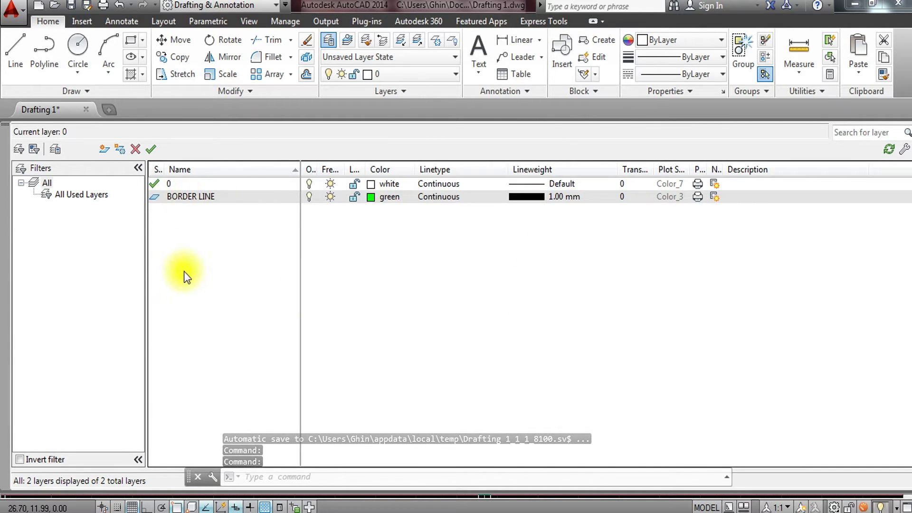
Add a new layer named FINE LINE with colour 151.
{"action": "left_click", "coordinate": [102, 149]}
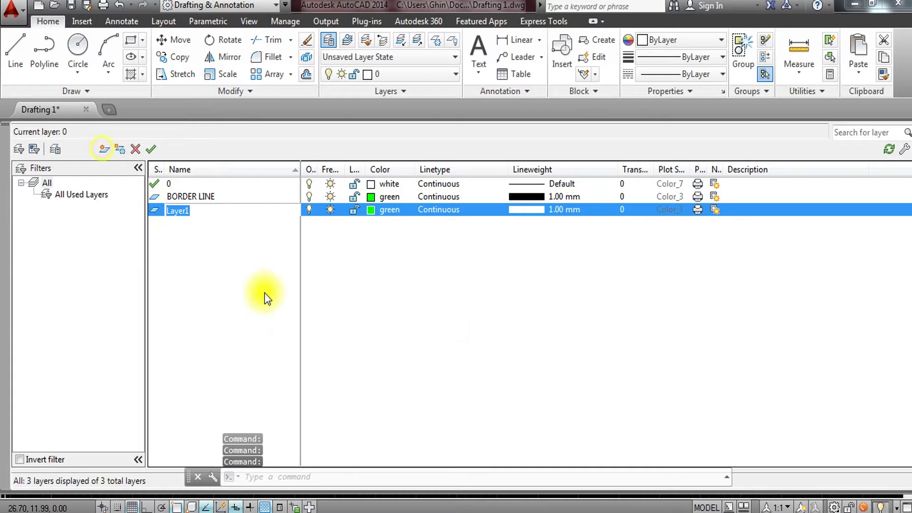
{"action": "type", "text": "Fl"}
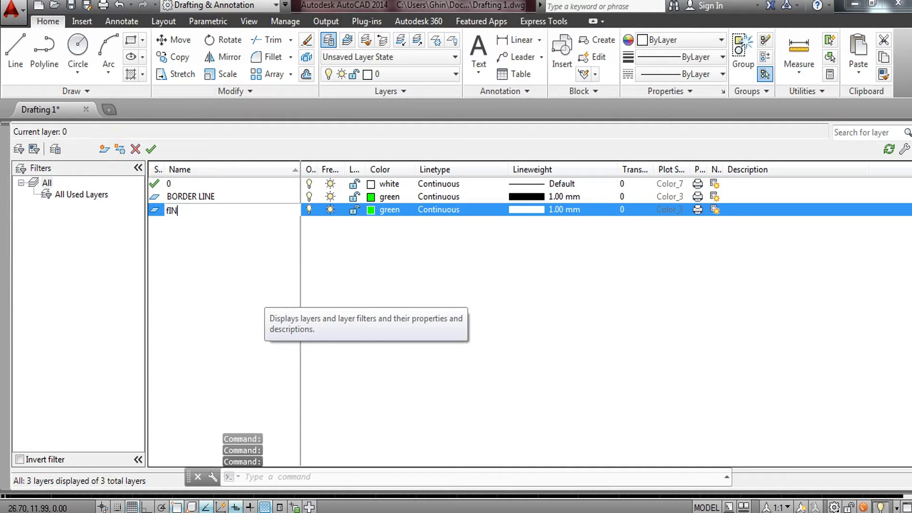
{"action": "type", "text": "NE"}
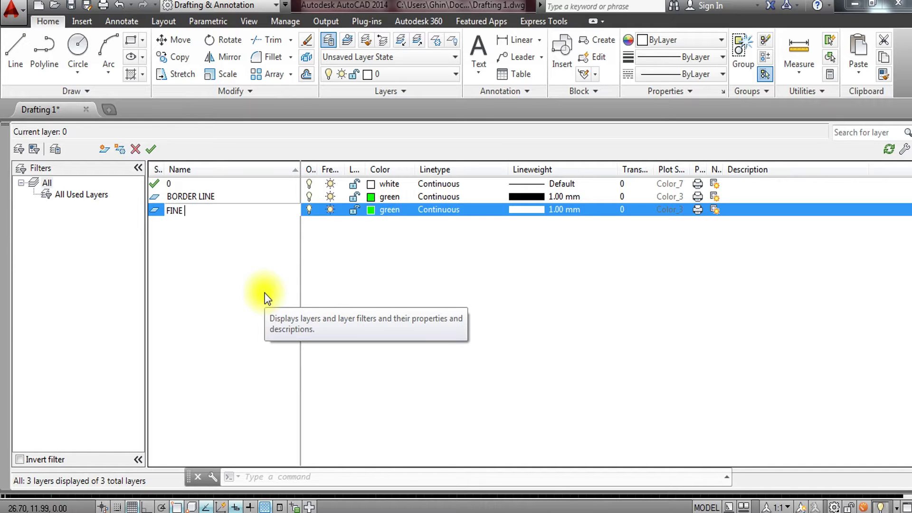
{"action": "type", "text": "LINE"}
{"action": "key", "text": "Return"}
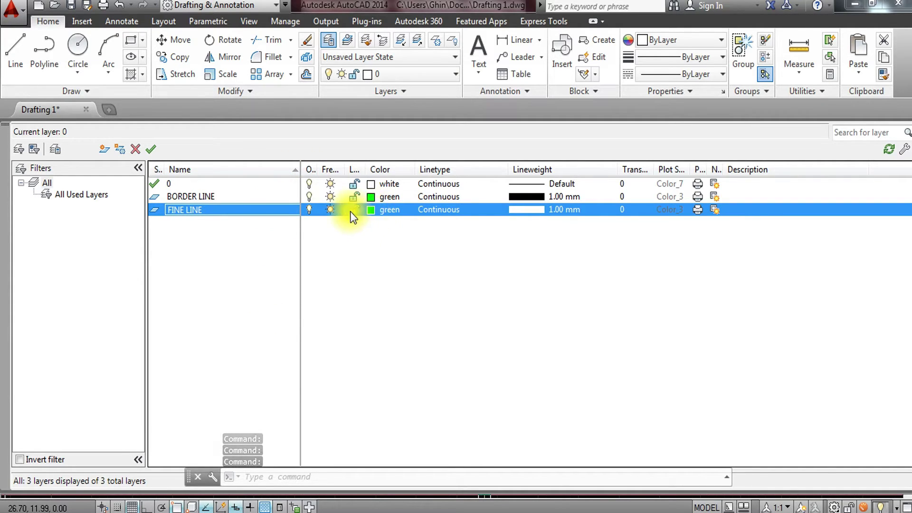
{"action": "left_click", "coordinate": [371, 210]}
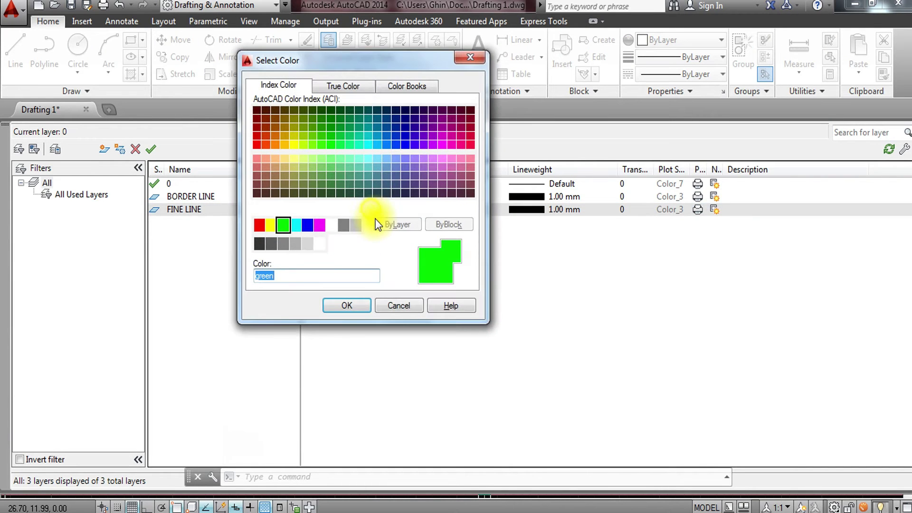
{"action": "mouse_move", "coordinate": [387, 169]}
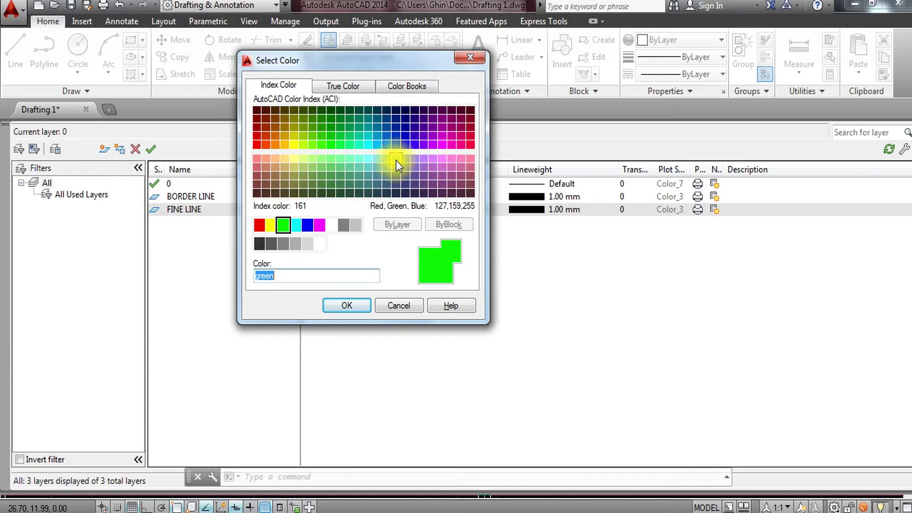
{"action": "left_click", "coordinate": [395, 160]}
{"action": "left_click", "coordinate": [387, 159]}
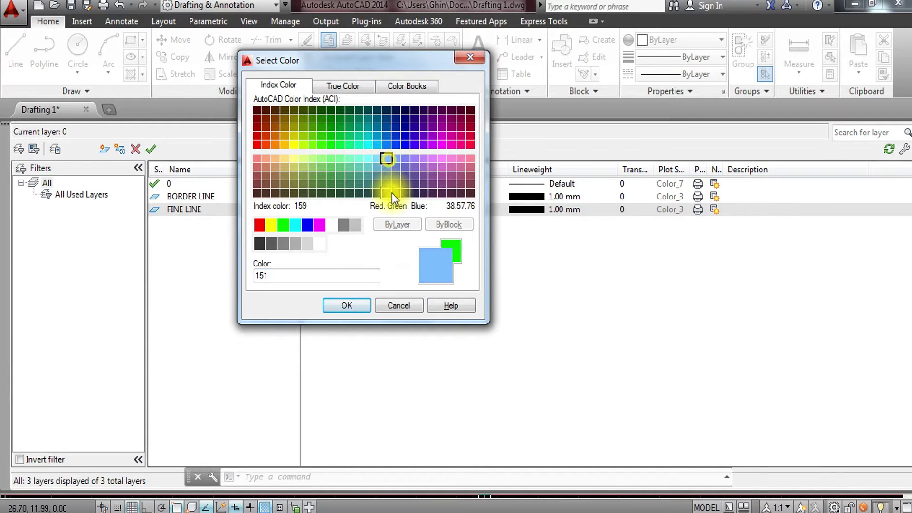
{"action": "left_click", "coordinate": [358, 306]}
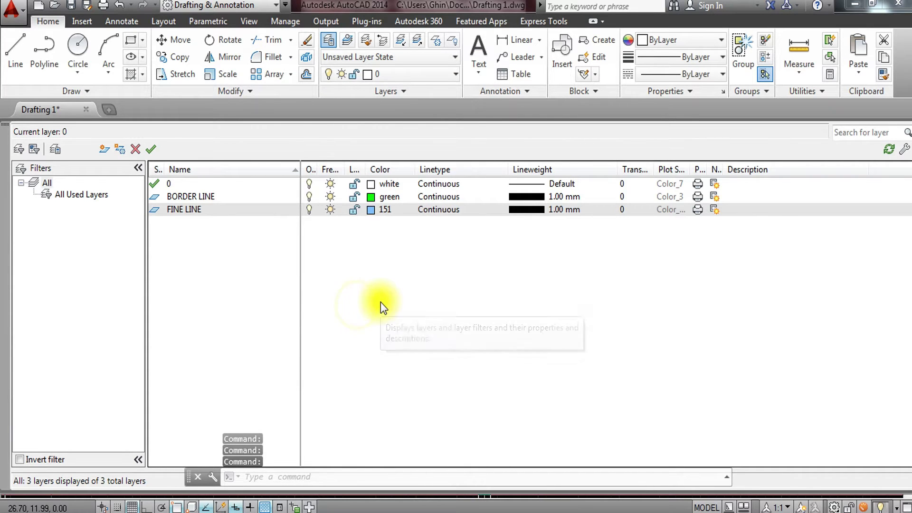
Set the FINE LINE layer's lineweight to 0.20 mm.
{"action": "left_click", "coordinate": [564, 209]}
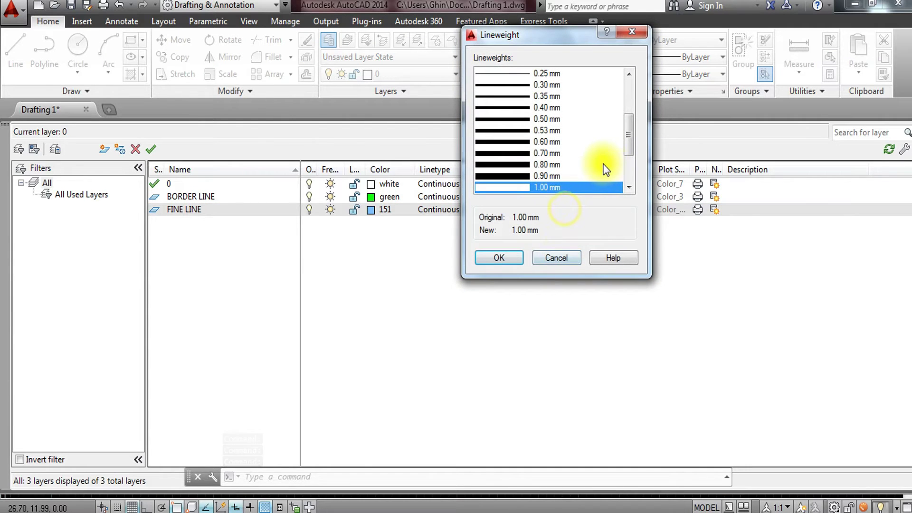
{"action": "scroll", "coordinate": [572, 153], "scroll_direction": "up", "scroll_amount": 1}
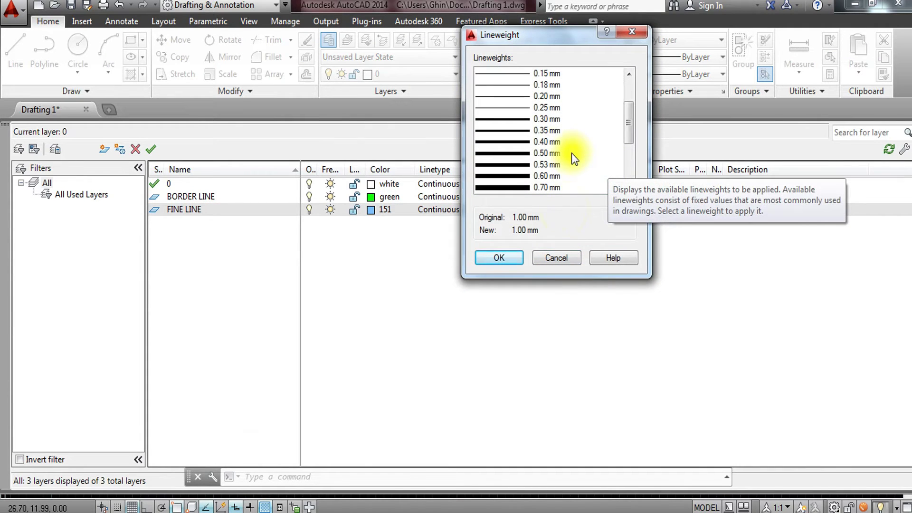
{"action": "left_click", "coordinate": [537, 101]}
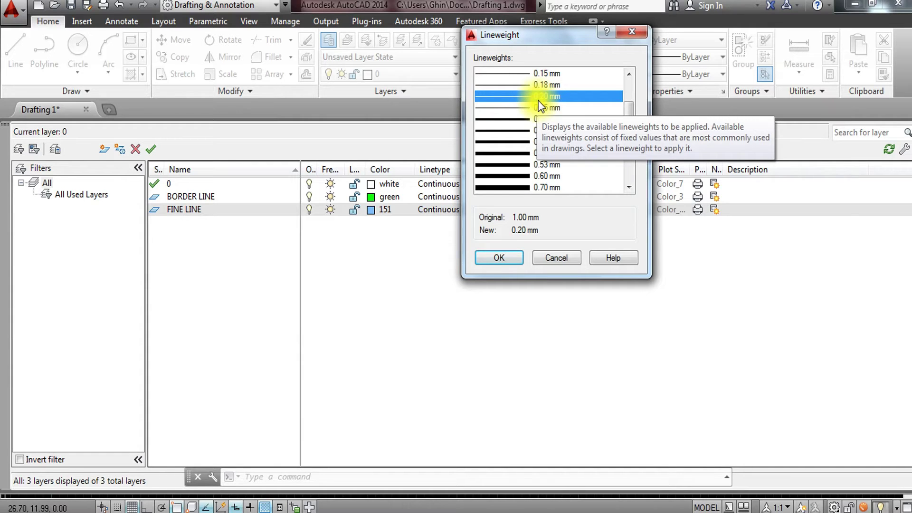
{"action": "left_click", "coordinate": [512, 108]}
{"action": "left_click", "coordinate": [549, 95]}
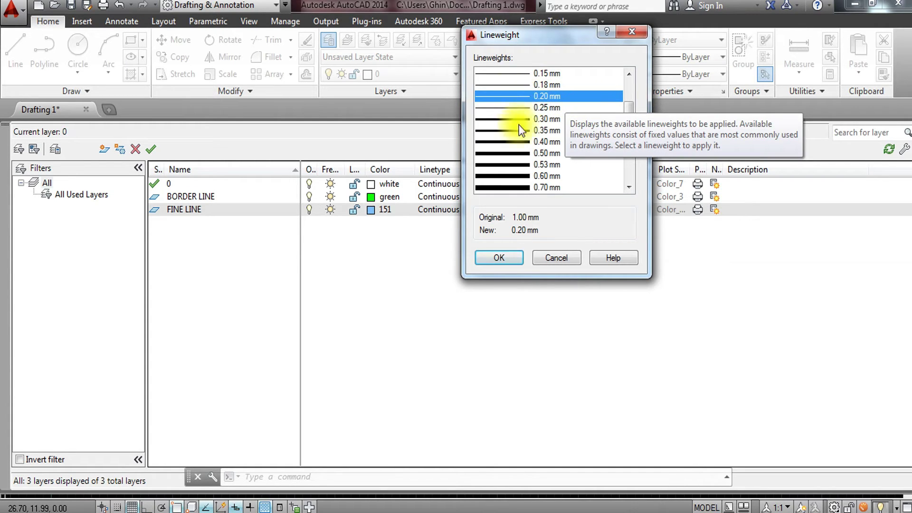
{"action": "left_click", "coordinate": [509, 258]}
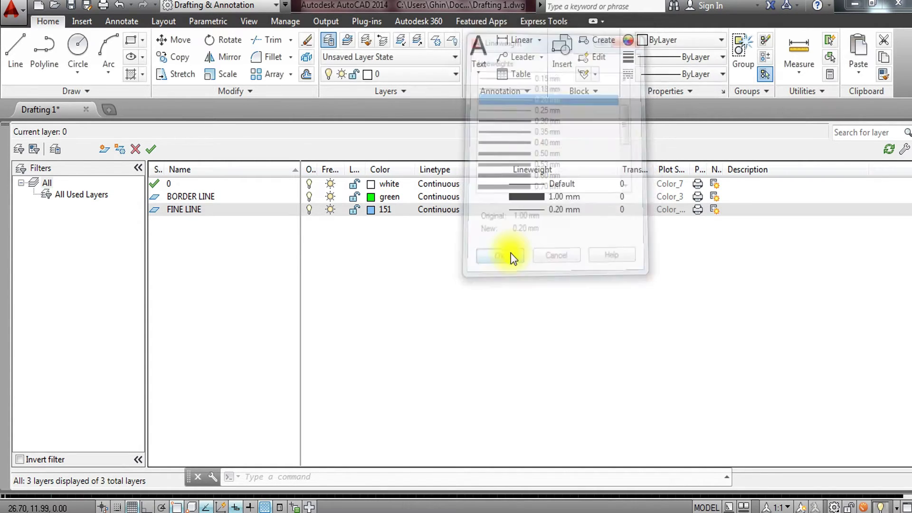
Add a new layer named OBJECT LINE.
{"action": "left_click", "coordinate": [102, 148]}
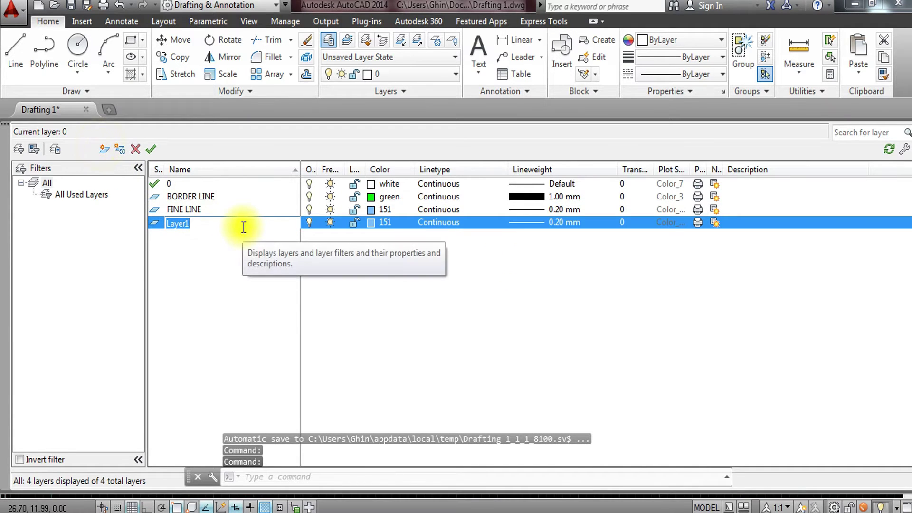
{"action": "type", "text": "OBJECT"}
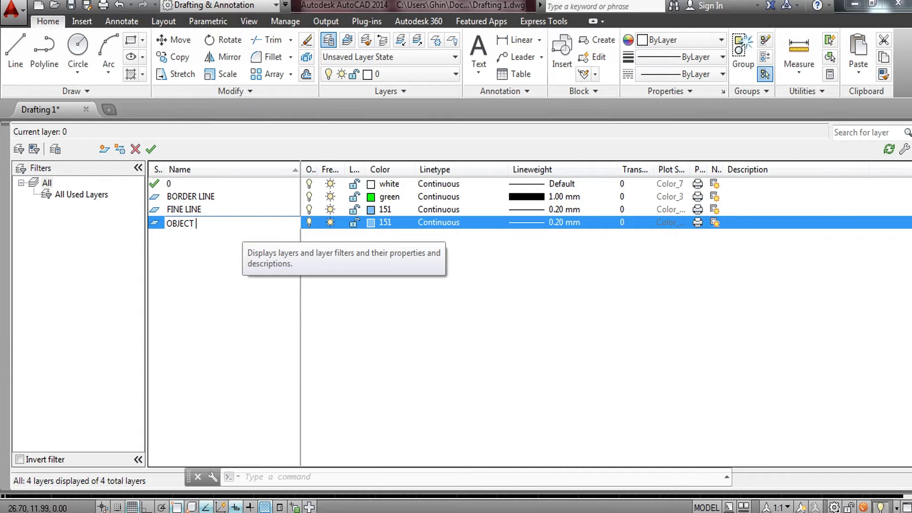
{"action": "type", "text": "LINE"}
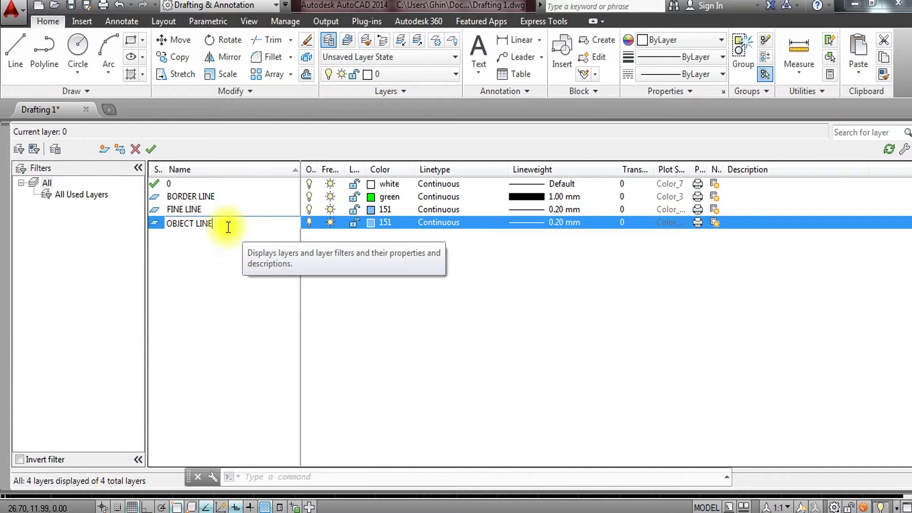
{"action": "left_click", "coordinate": [457, 334]}
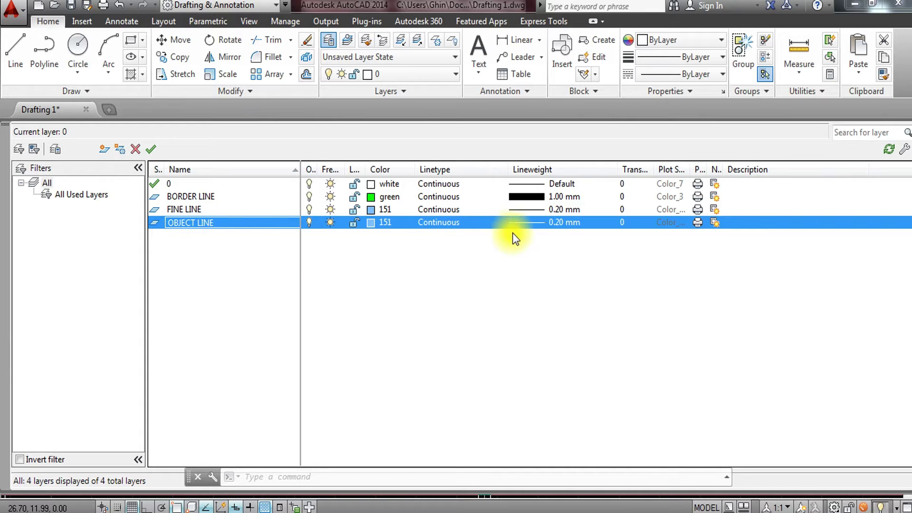
Set the OBJECT LINE layer's lineweight to 0.35 mm.
{"action": "left_click", "coordinate": [558, 223]}
{"action": "left_click", "coordinate": [547, 177]}
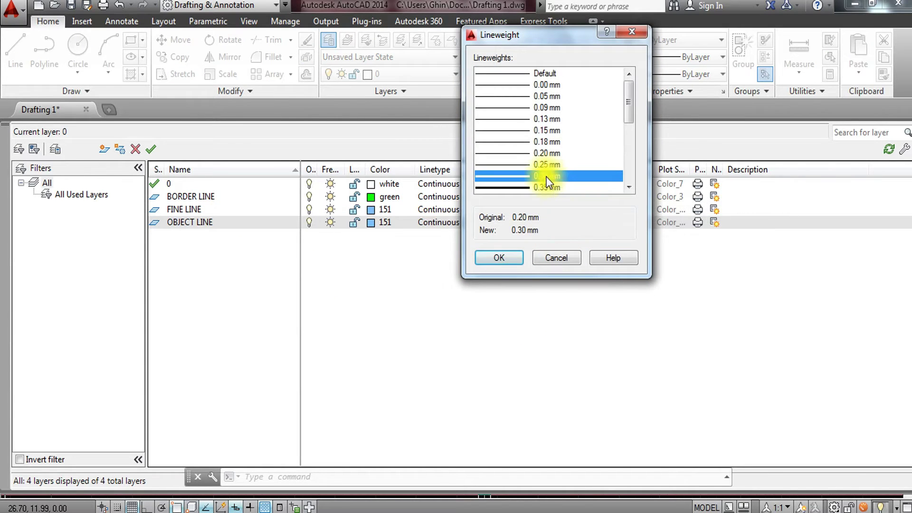
{"action": "left_click", "coordinate": [526, 186]}
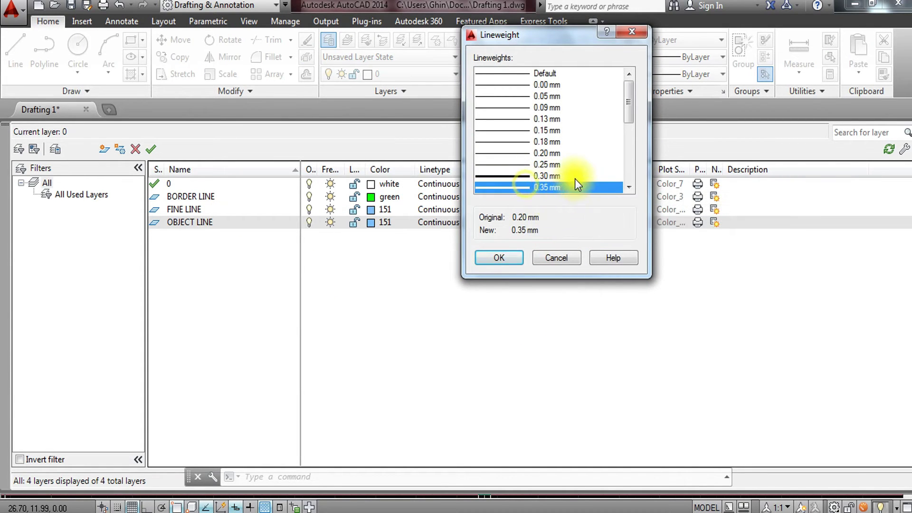
{"action": "left_click", "coordinate": [547, 177]}
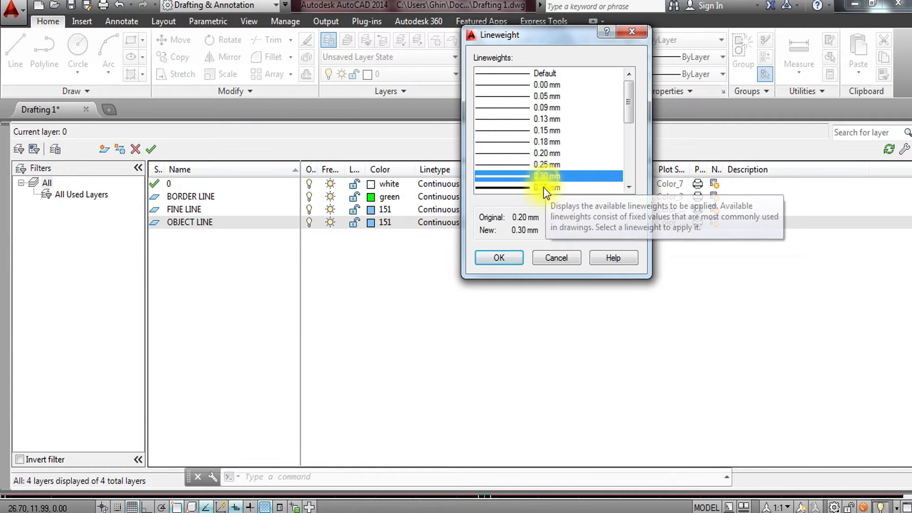
{"action": "left_click", "coordinate": [544, 189]}
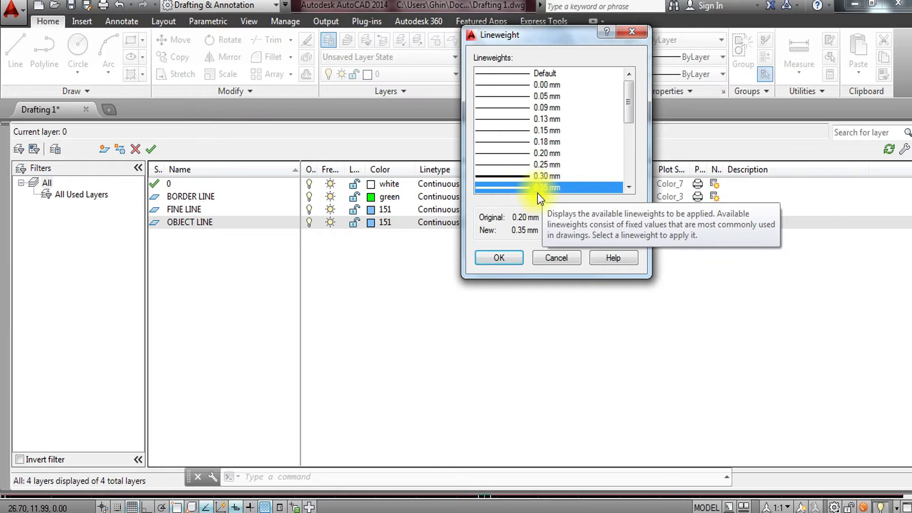
{"action": "left_click", "coordinate": [515, 258]}
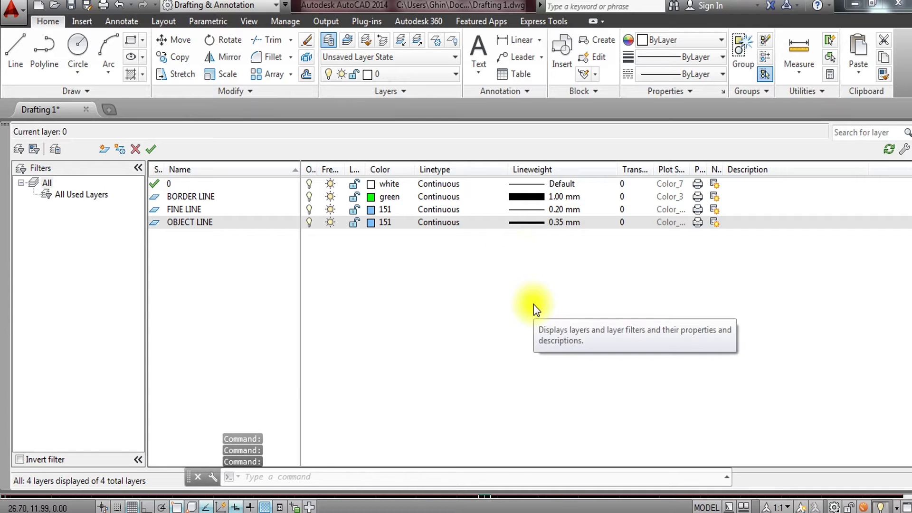
Add a new layer named TEXT with yellow colour.
{"action": "left_click", "coordinate": [103, 148]}
{"action": "type", "text": "T"}
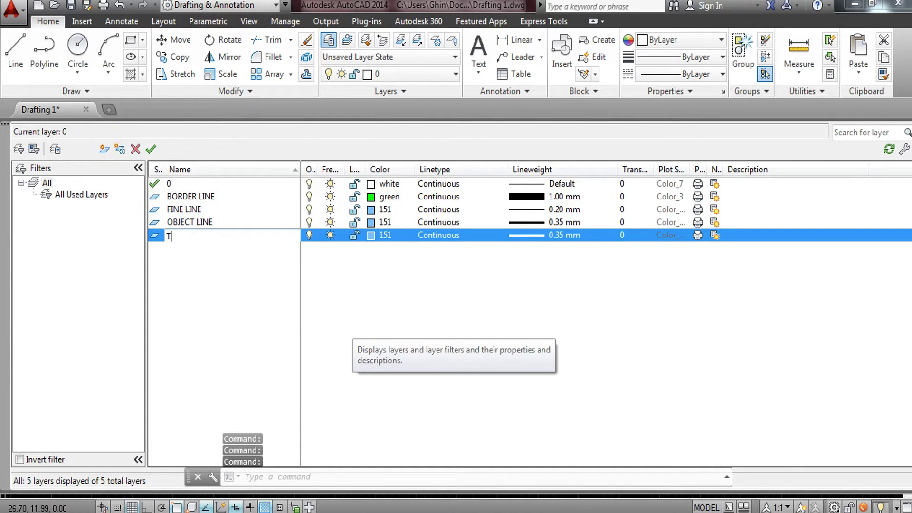
{"action": "type", "text": "EXT"}
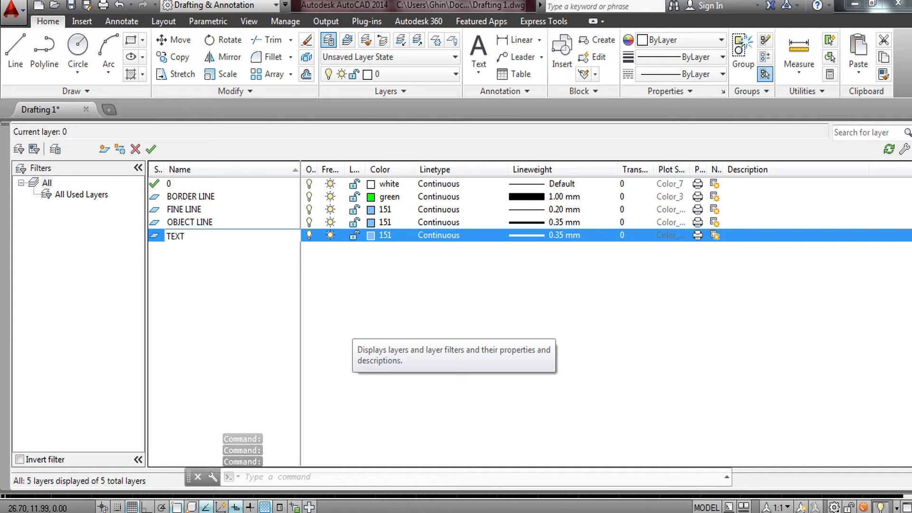
{"action": "key", "text": "Return"}
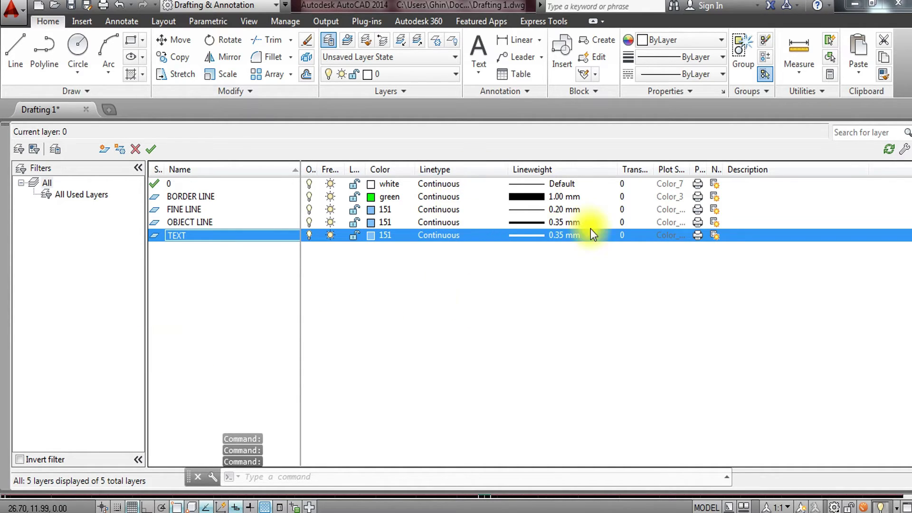
{"action": "left_click", "coordinate": [370, 234]}
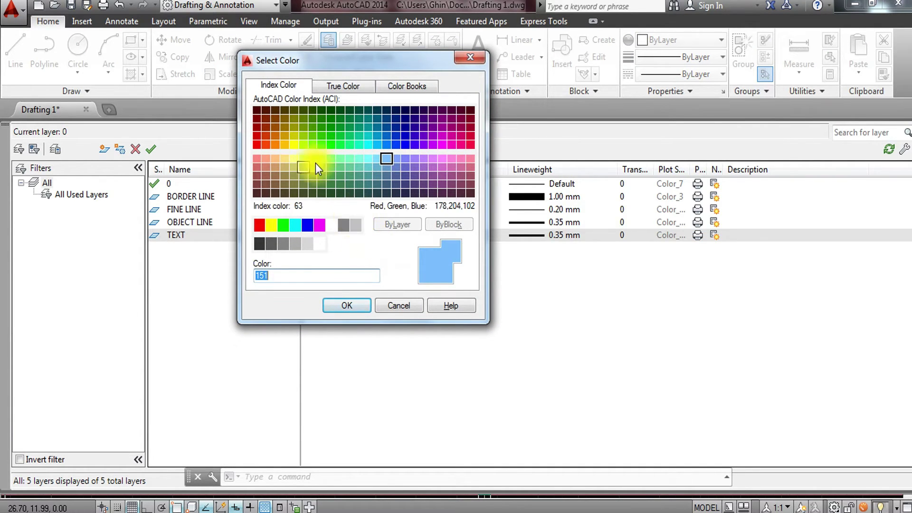
{"action": "left_click", "coordinate": [273, 225]}
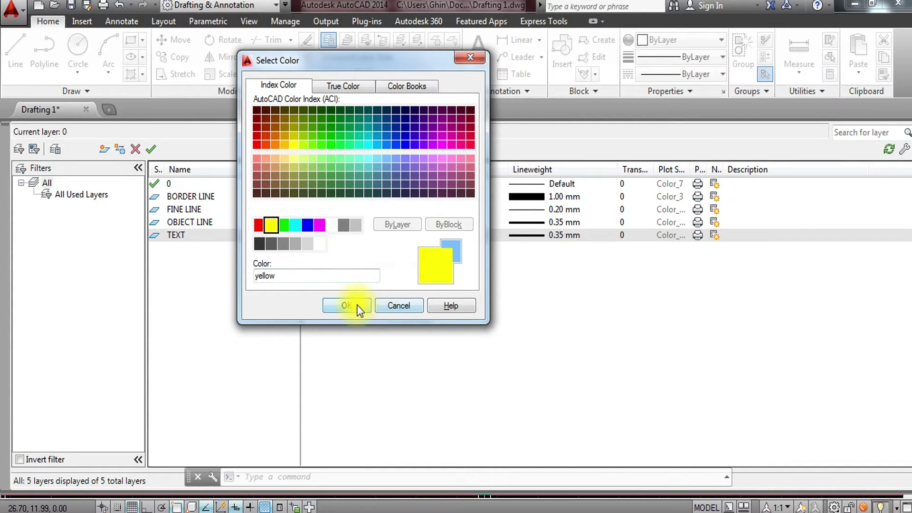
{"action": "left_click", "coordinate": [344, 304]}
Set the TEXT layer's lineweight to 0.15 mm.
{"action": "left_click", "coordinate": [556, 233]}
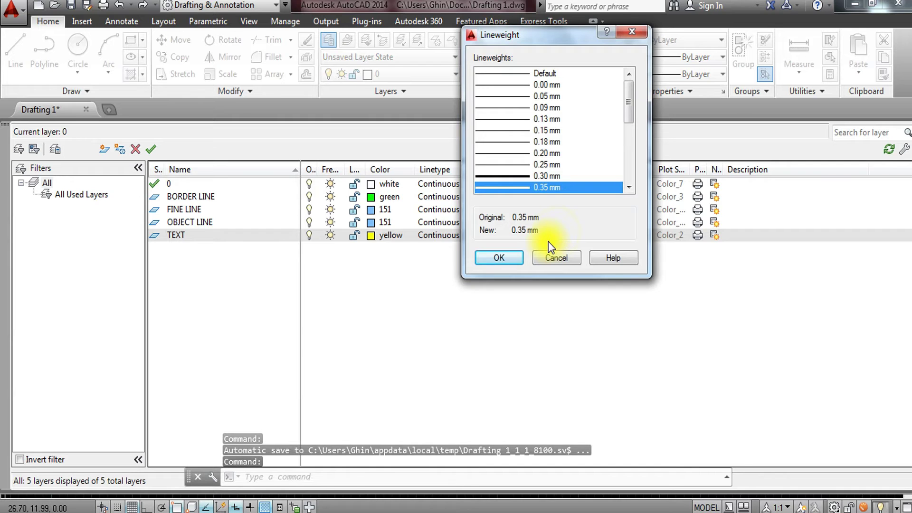
{"action": "left_click", "coordinate": [549, 127]}
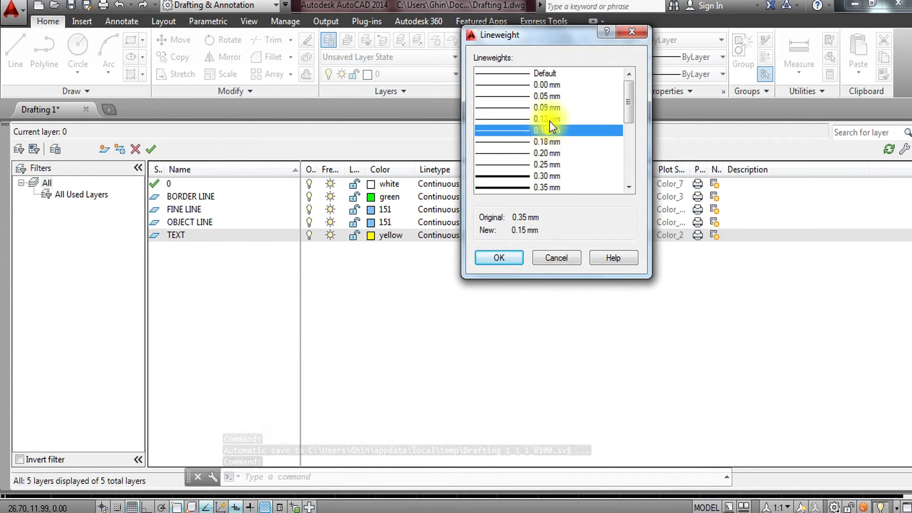
{"action": "left_click", "coordinate": [549, 108]}
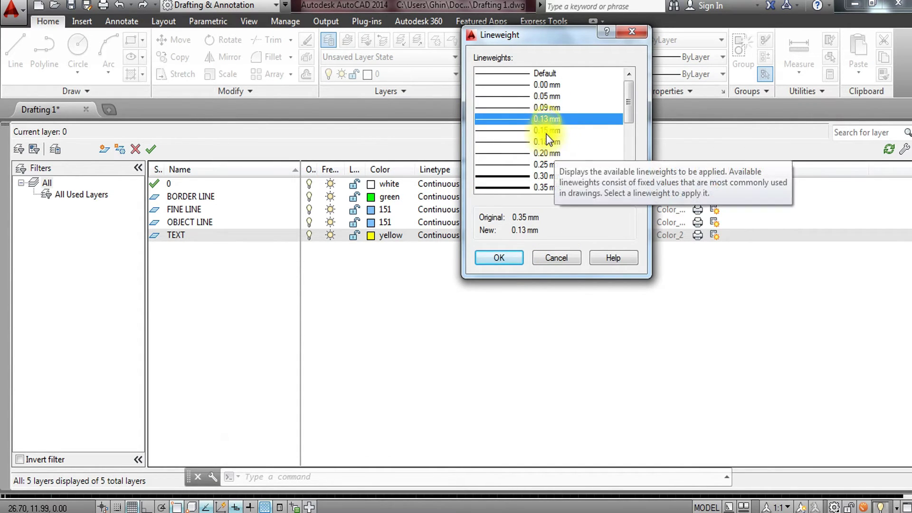
{"action": "left_click", "coordinate": [545, 131]}
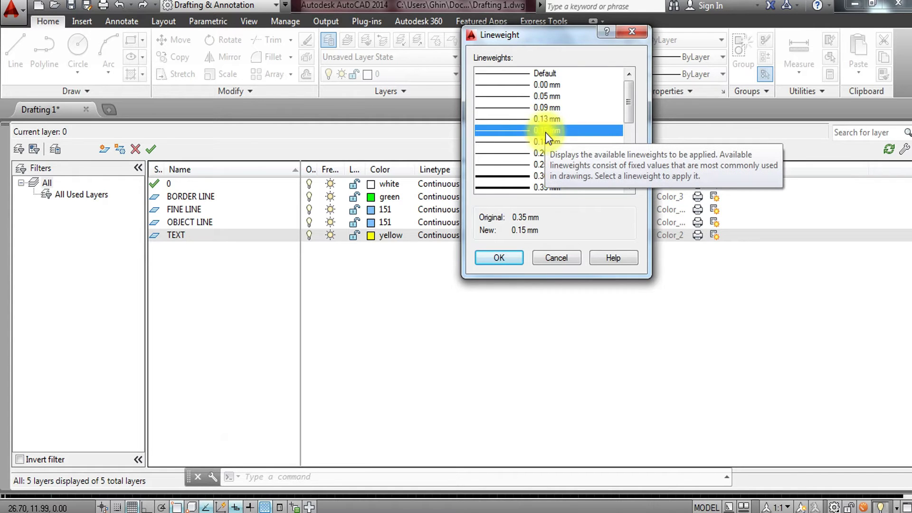
{"action": "left_click", "coordinate": [507, 257]}
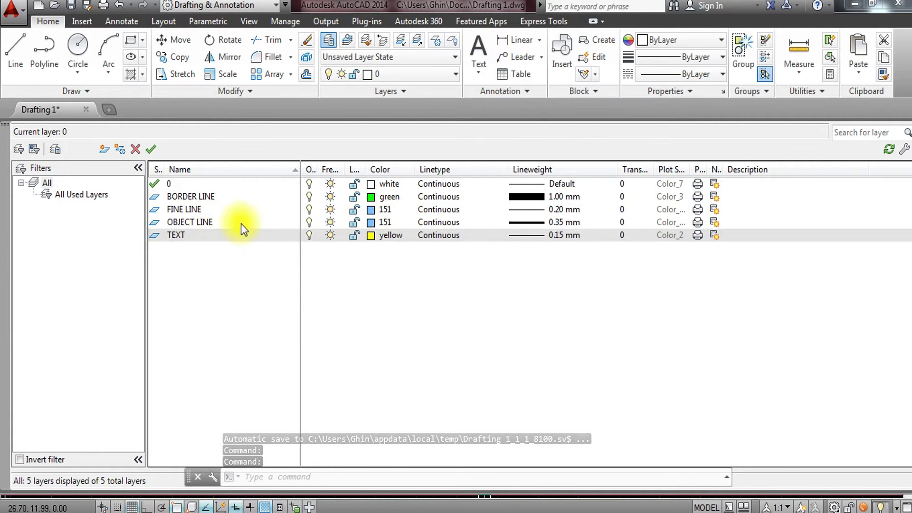
{"action": "left_click", "coordinate": [371, 223]}
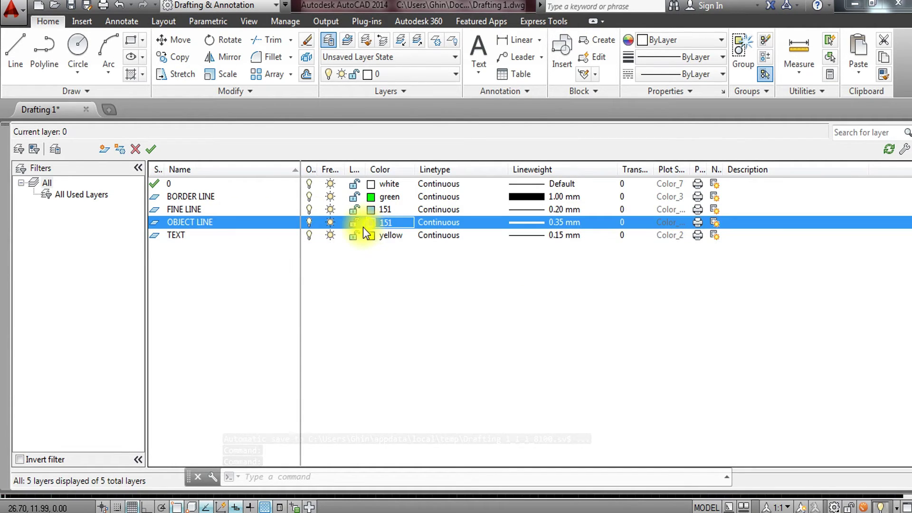
Change the OBJECT LINE layer's colour to cyan.
{"action": "left_click", "coordinate": [363, 227]}
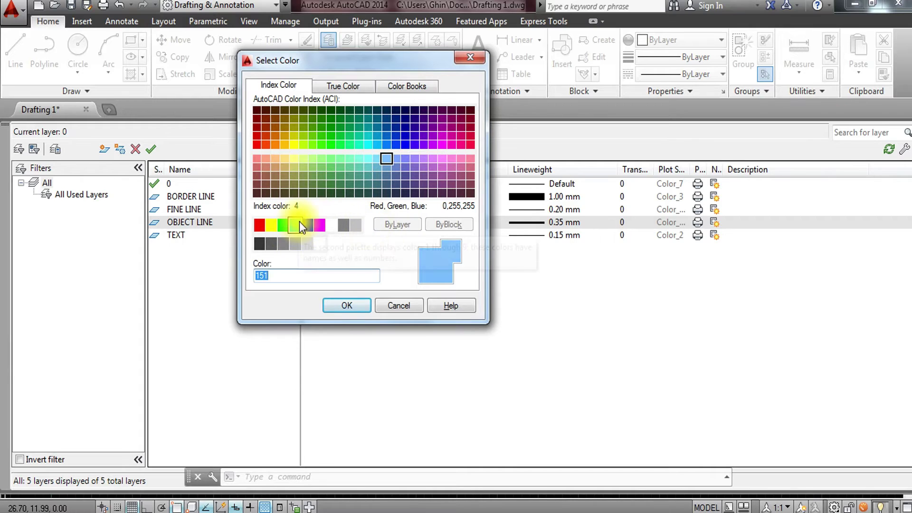
{"action": "left_click", "coordinate": [299, 221]}
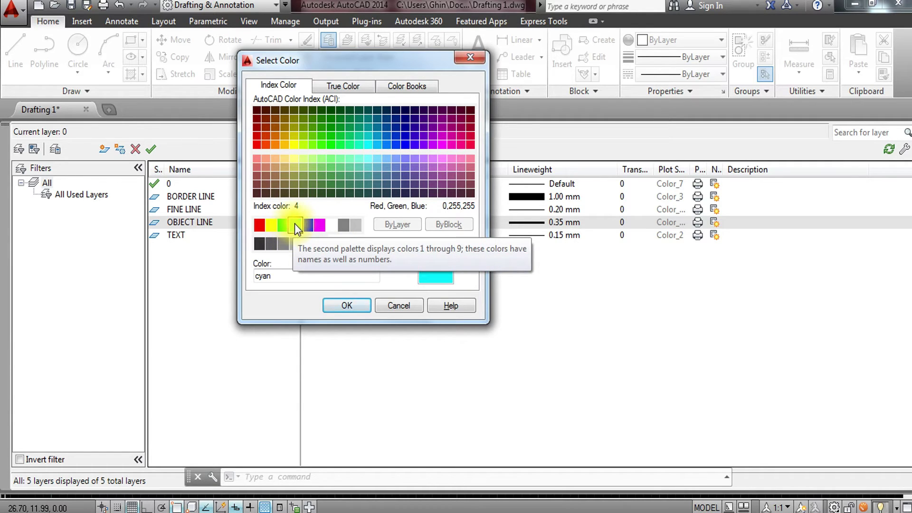
{"action": "left_click", "coordinate": [339, 307]}
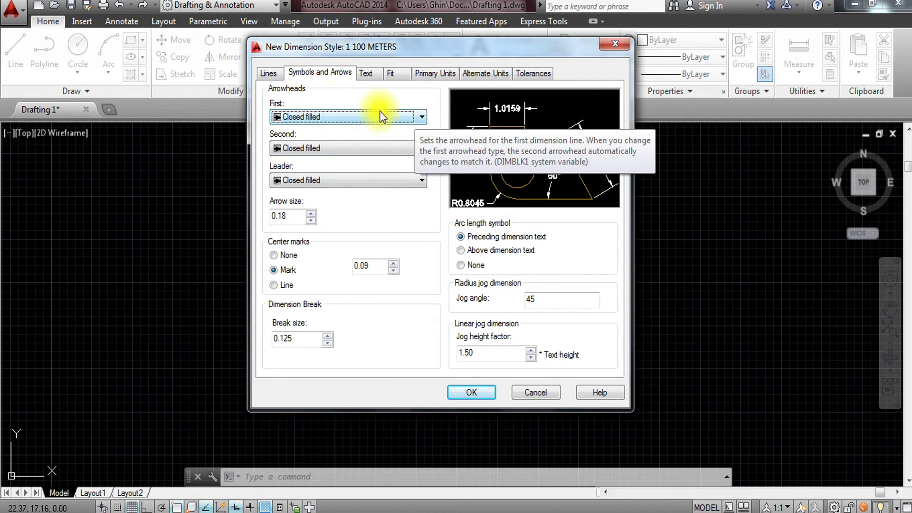
Use Origin indicator arrowheads with an arrow size of 0.25 in 1 100 METERS.
{"action": "left_click", "coordinate": [422, 117]}
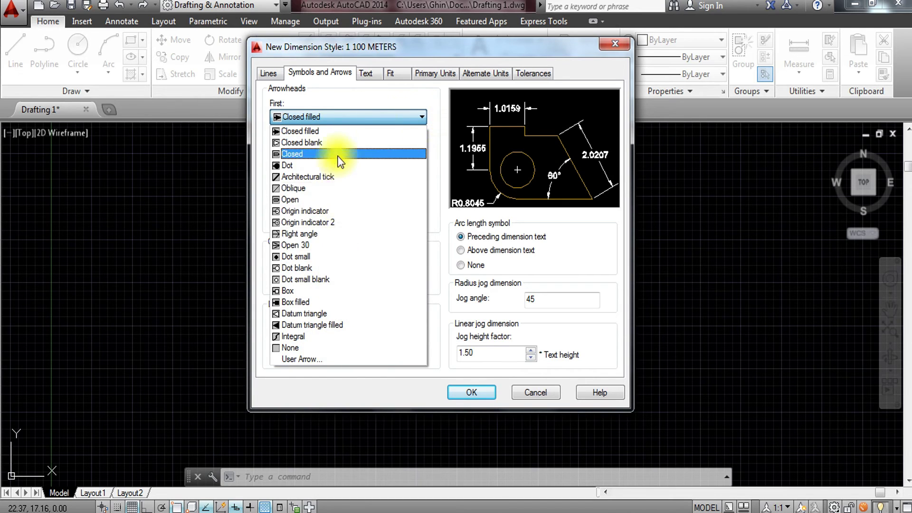
{"action": "left_click", "coordinate": [315, 211]}
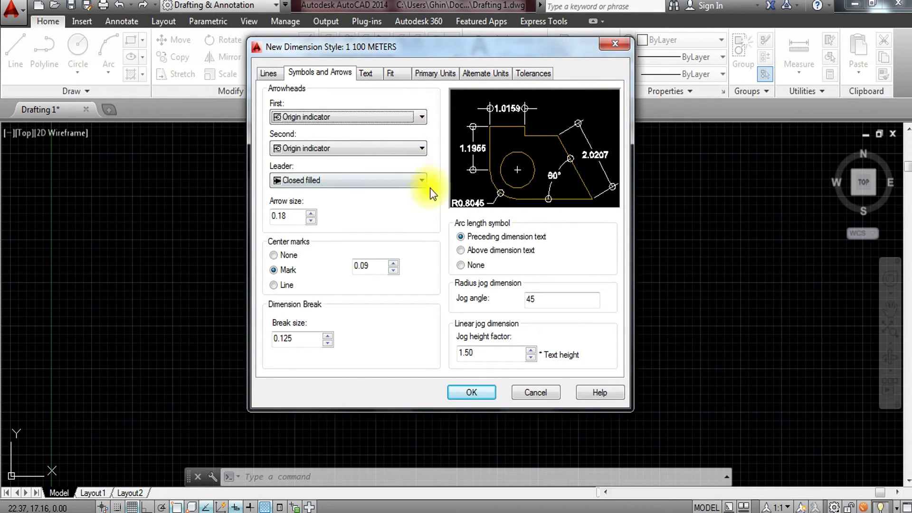
{"action": "left_click", "coordinate": [297, 216]}
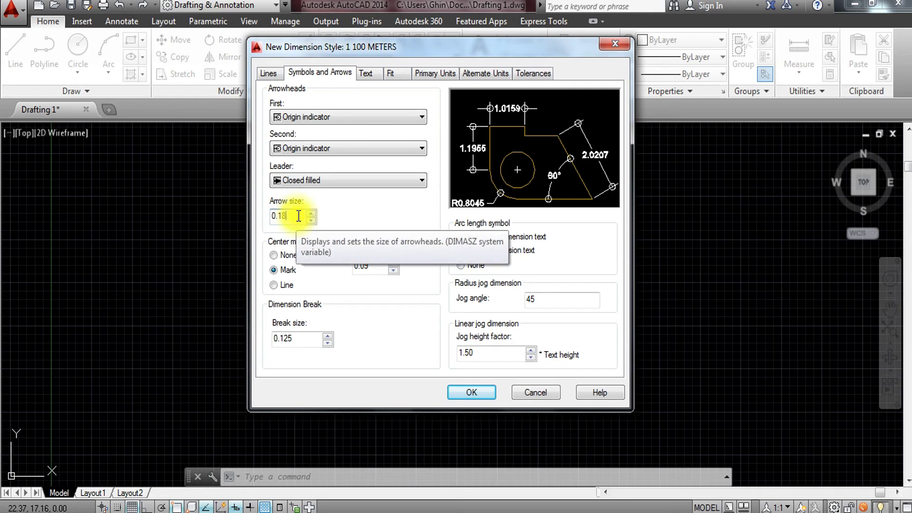
{"action": "key", "text": "BackSpace"}
{"action": "key", "text": "BackSpace"}
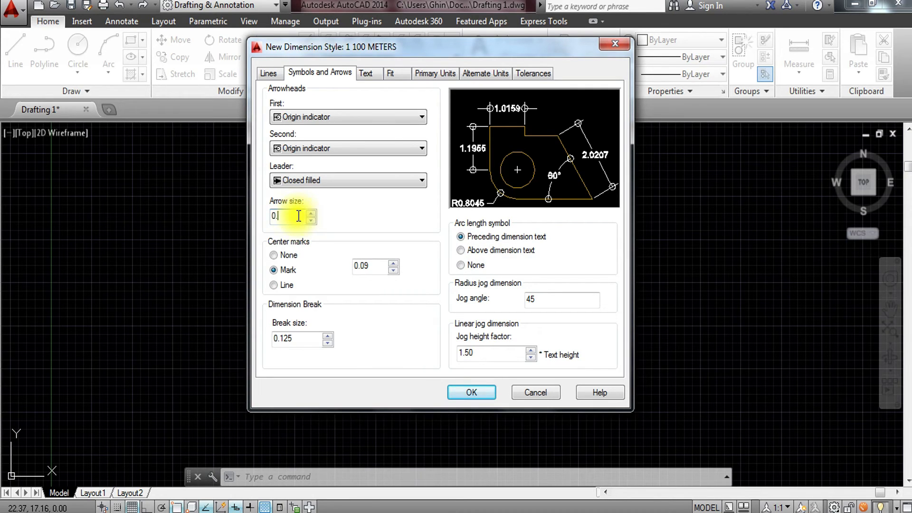
{"action": "type", "text": "25"}
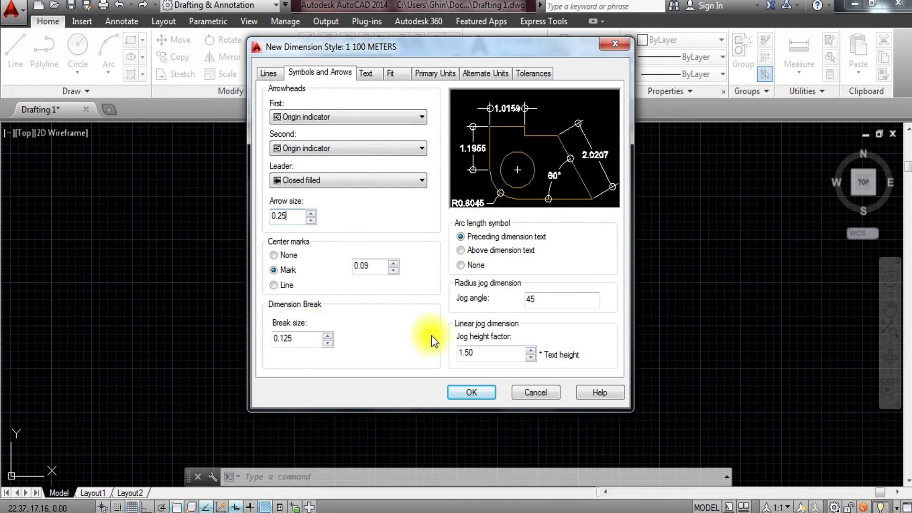
Set the dimension text height to 0.15.
{"action": "left_click", "coordinate": [361, 74]}
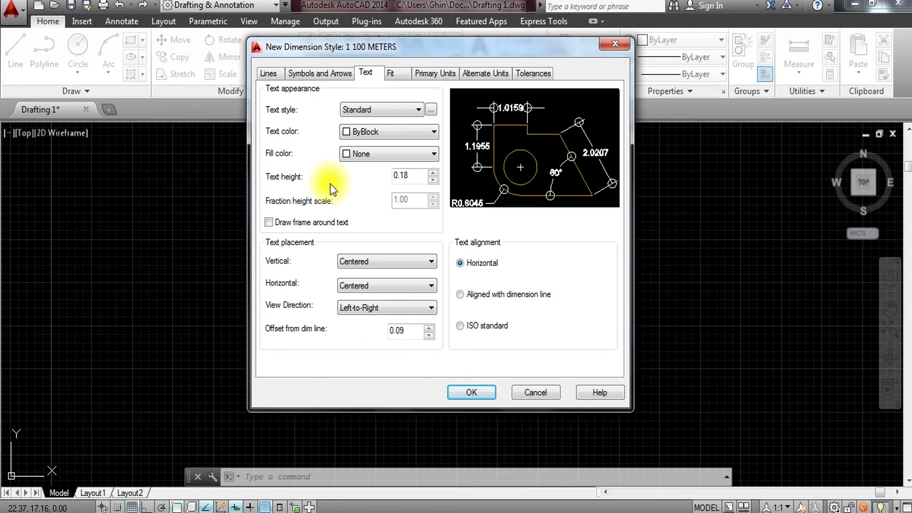
{"action": "double_click", "coordinate": [413, 177]}
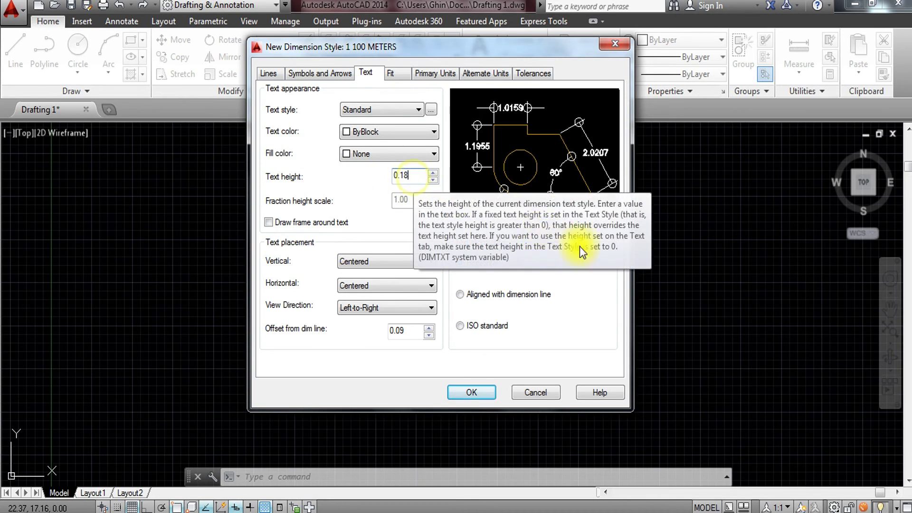
{"action": "key", "text": "BackSpace"}
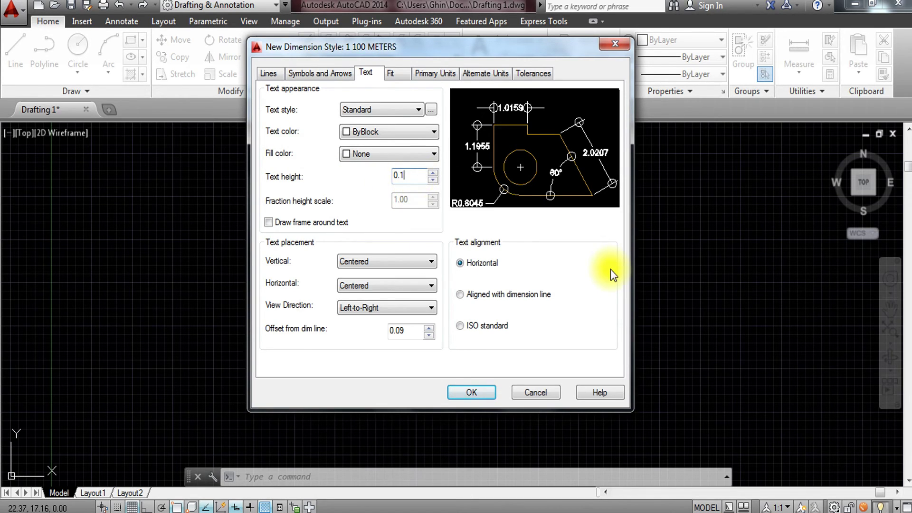
{"action": "type", "text": "5"}
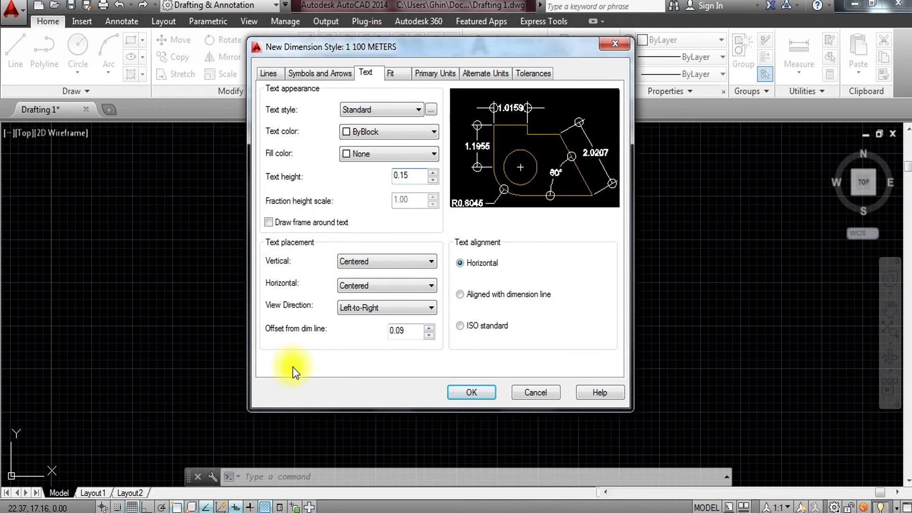
Place text Outside vertically, Centered horizontally, and aligned with the dimension line.
{"action": "left_click", "coordinate": [427, 258]}
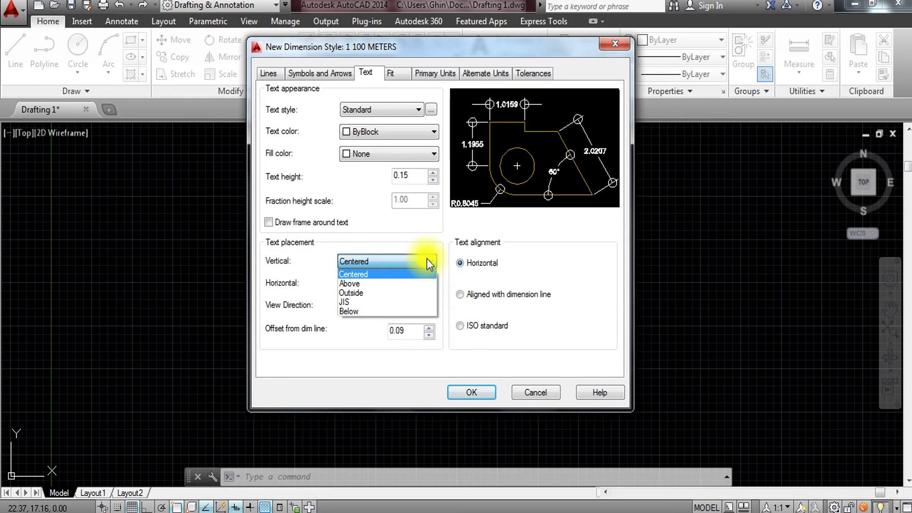
{"action": "left_click", "coordinate": [398, 291]}
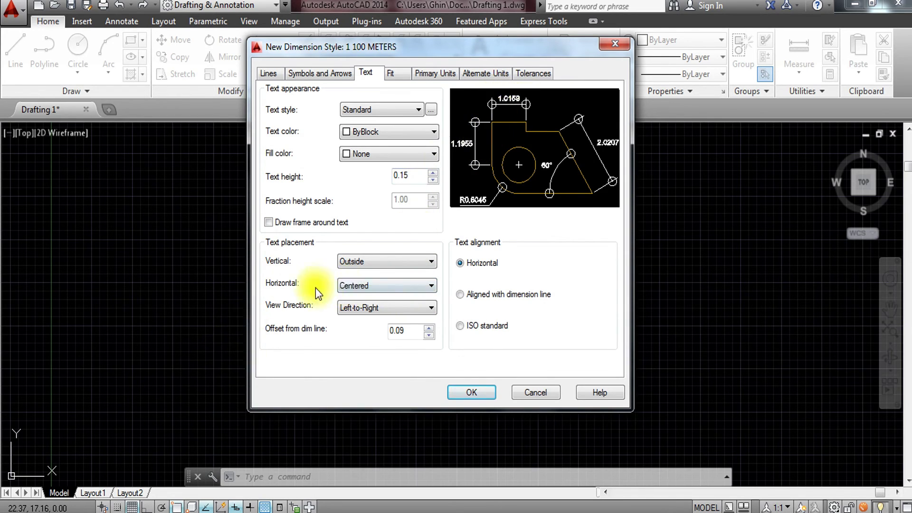
{"action": "left_click", "coordinate": [408, 286]}
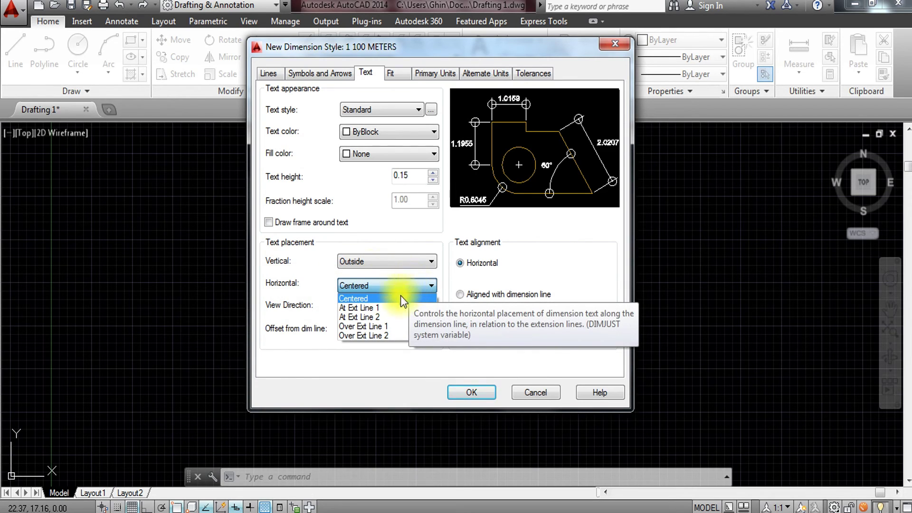
{"action": "left_click", "coordinate": [374, 298]}
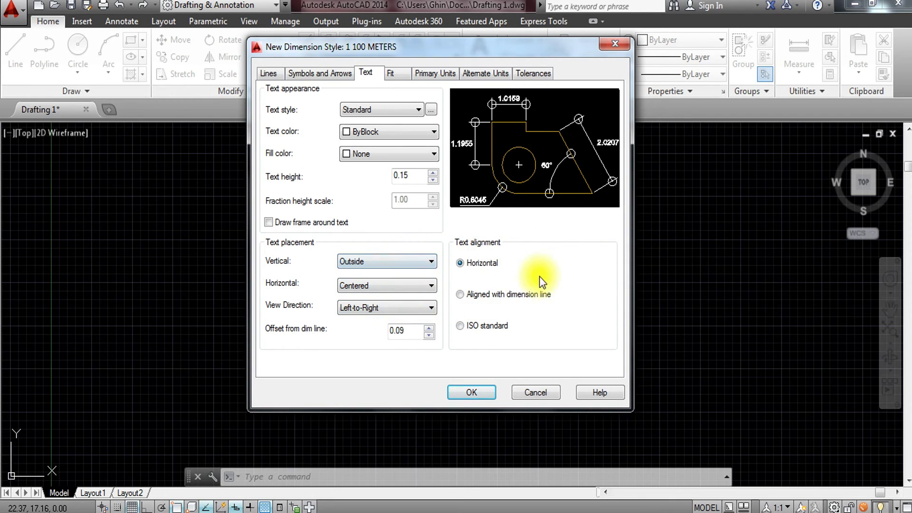
{"action": "left_click", "coordinate": [535, 297]}
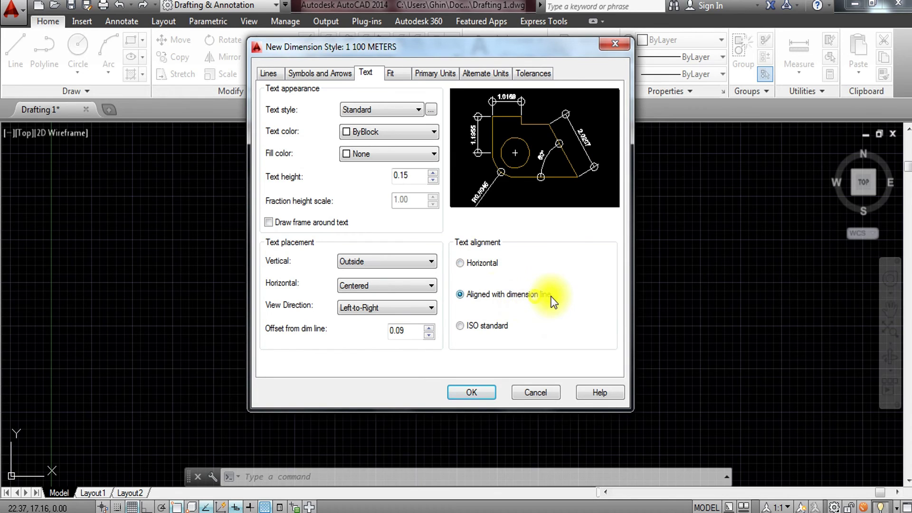
{"action": "left_click", "coordinate": [482, 325]}
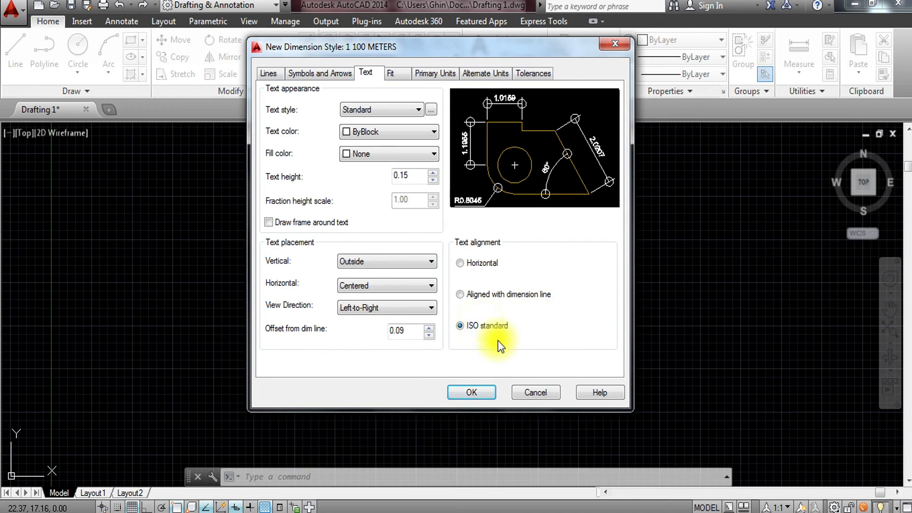
{"action": "left_click", "coordinate": [485, 292]}
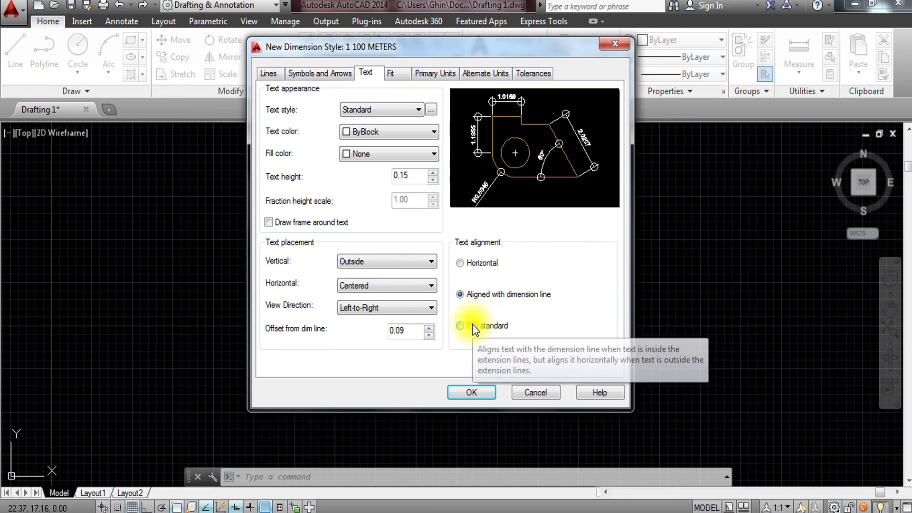
{"action": "left_click", "coordinate": [472, 324]}
{"action": "left_click", "coordinate": [504, 299]}
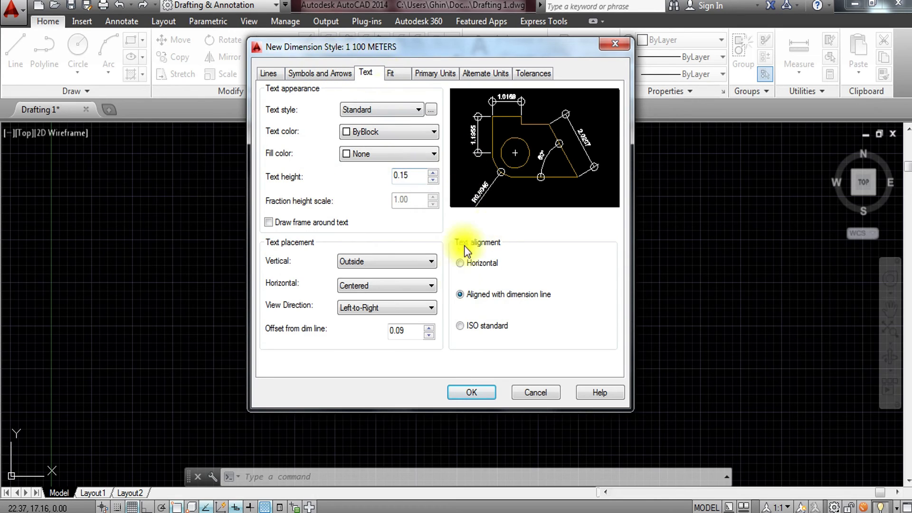
Set the 1 100 METERS style's primary linear unit precision to 0.00.
{"action": "left_click", "coordinate": [443, 75]}
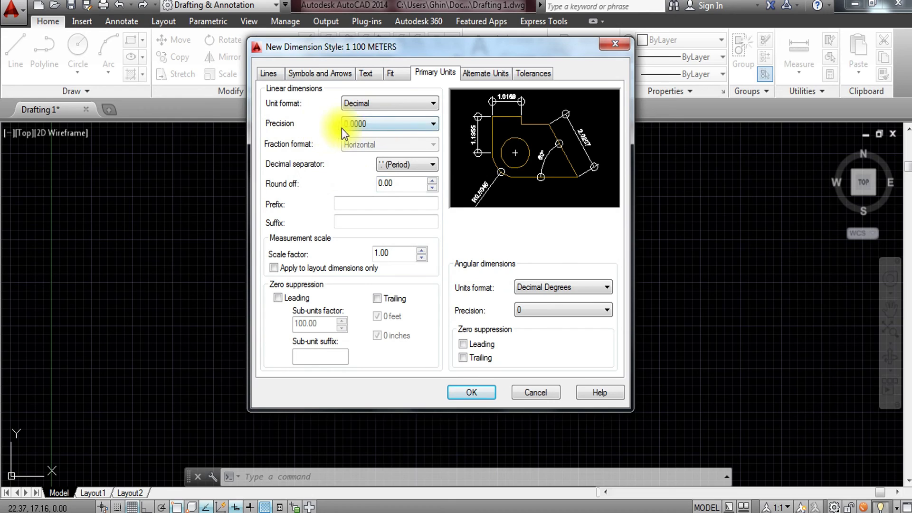
{"action": "left_click", "coordinate": [383, 124]}
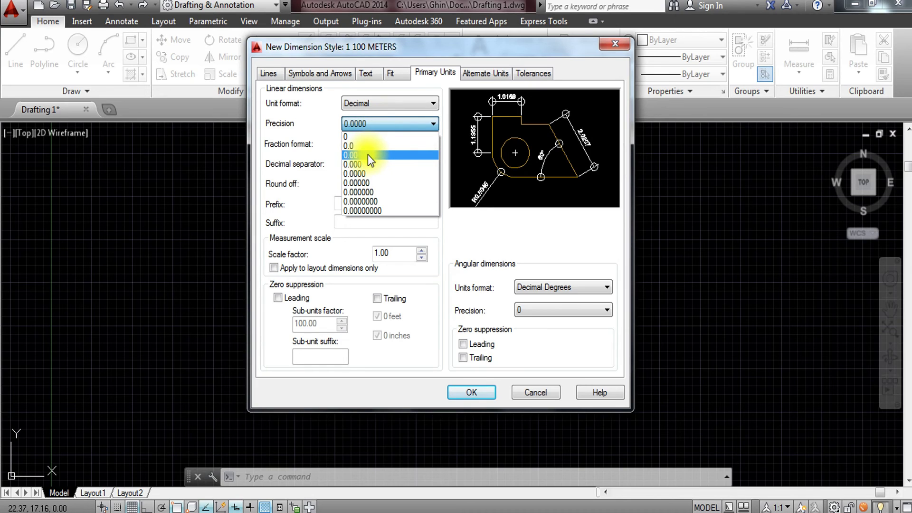
{"action": "left_click", "coordinate": [367, 155]}
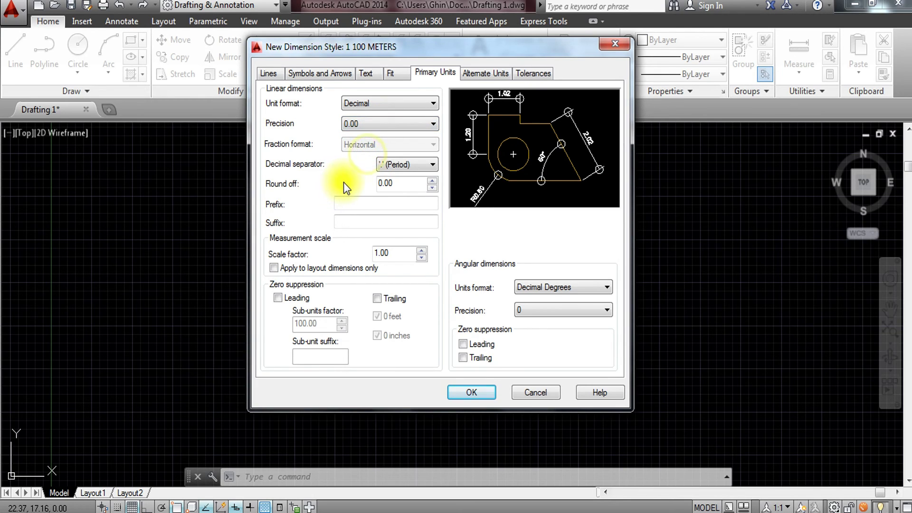